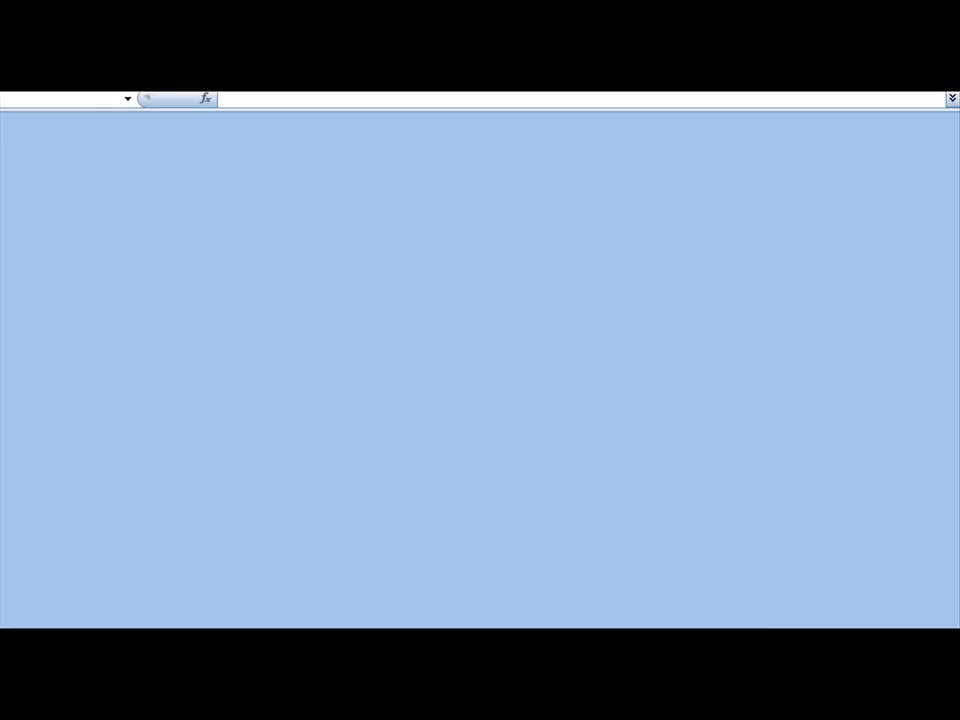
Open the Table_7_APR_Data_Drill_Tool 2010-11 DEMO 22Feb2011.xls workbook and keep its macros disabled with the recommended protection option.
{"action": "key", "text": "alt+f"}
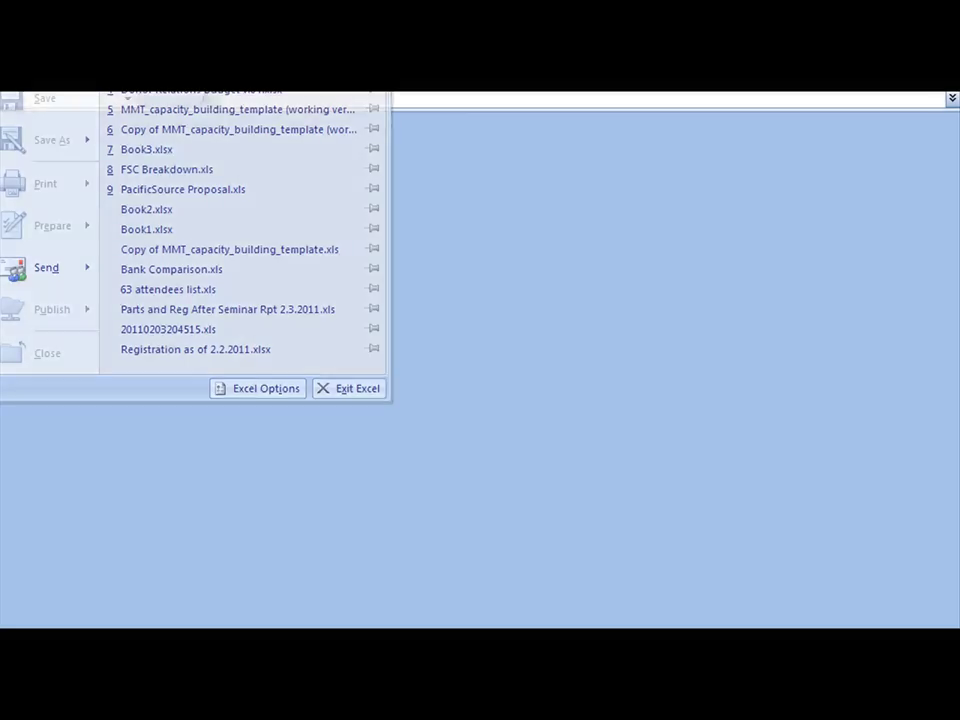
{"action": "key", "text": "Escape"}
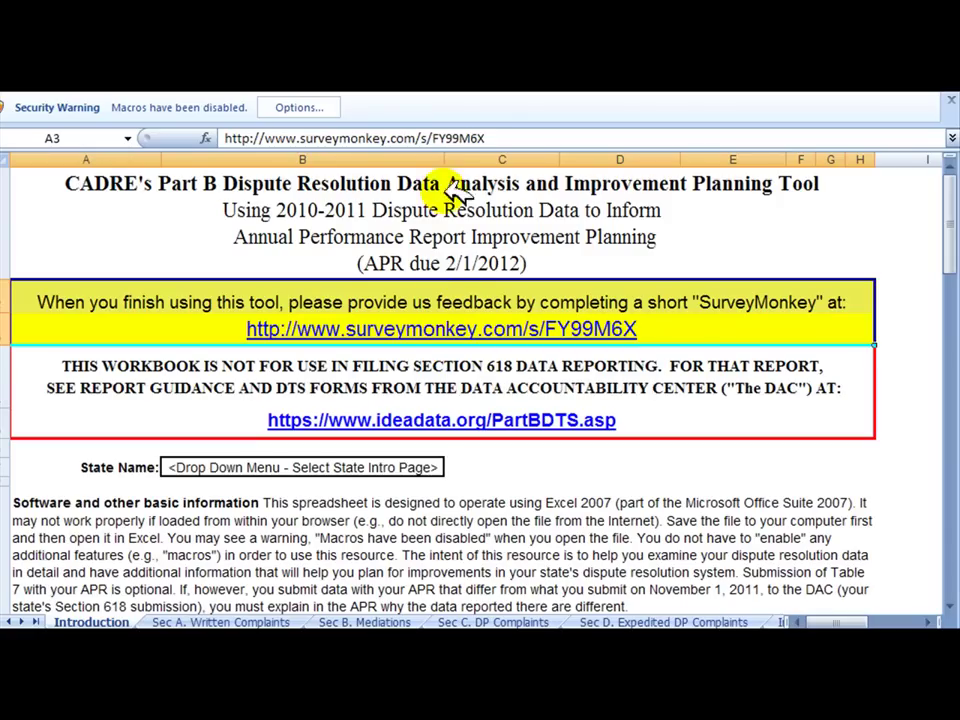
{"action": "left_click", "coordinate": [308, 107]}
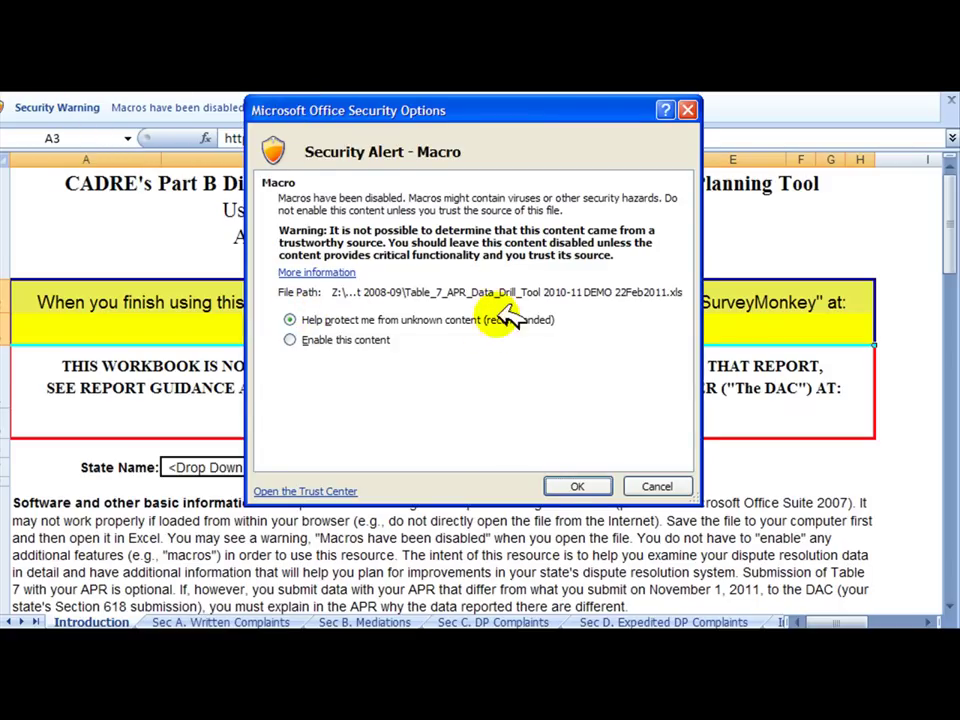
{"action": "left_click", "coordinate": [575, 486]}
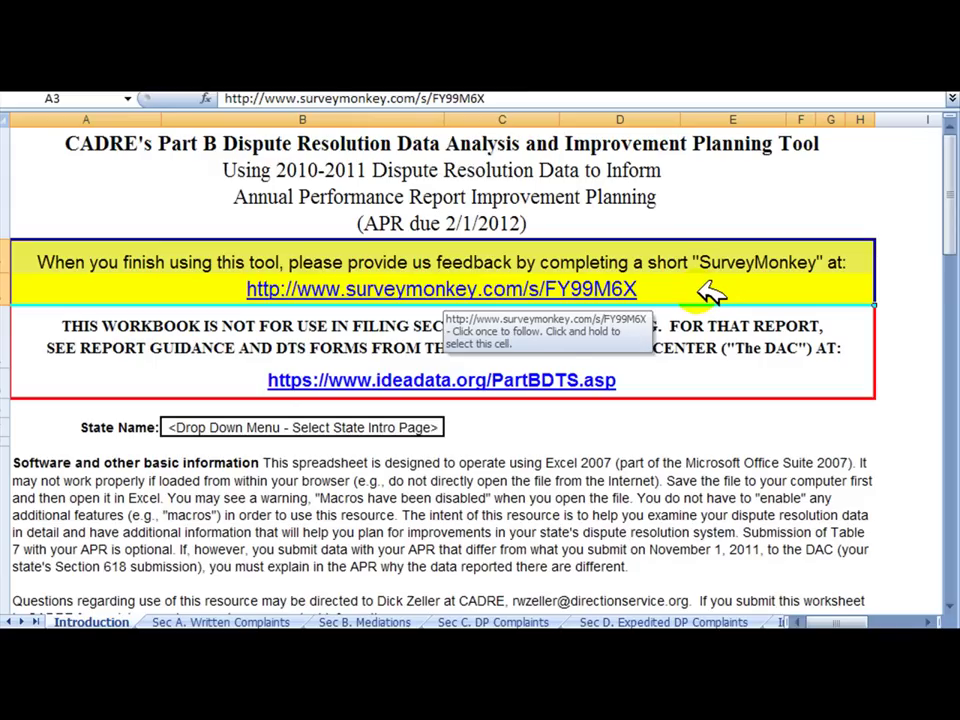
Review the Section 618 notice on the Introduction sheet and the Table 7 data-entry block on the Sec A. Written Complaints sheet.
{"action": "left_click", "coordinate": [670, 350]}
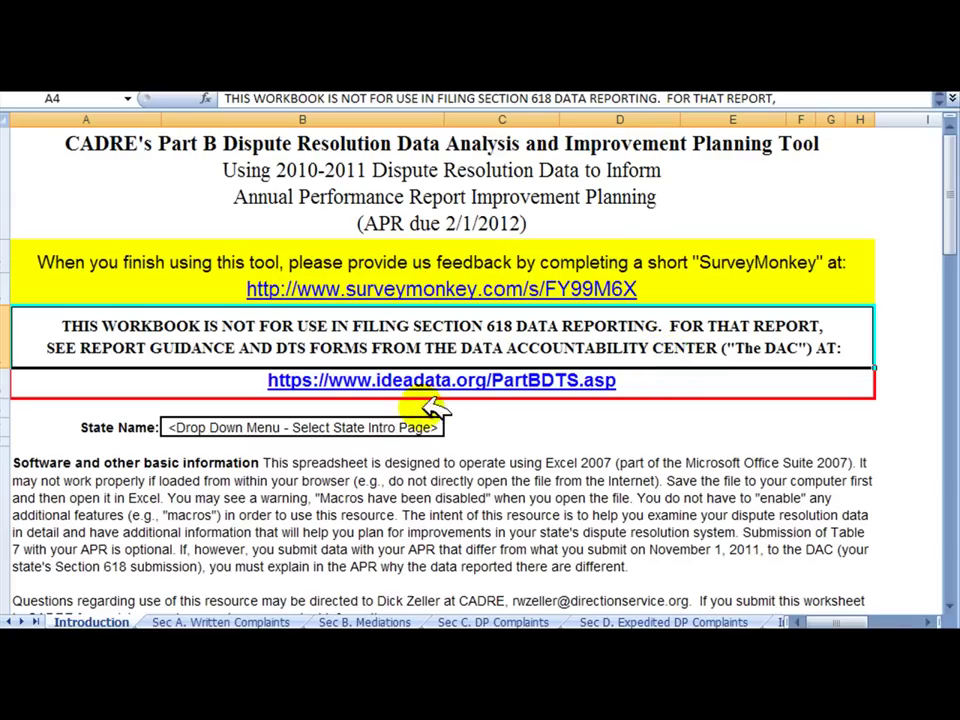
{"action": "left_click", "coordinate": [230, 620]}
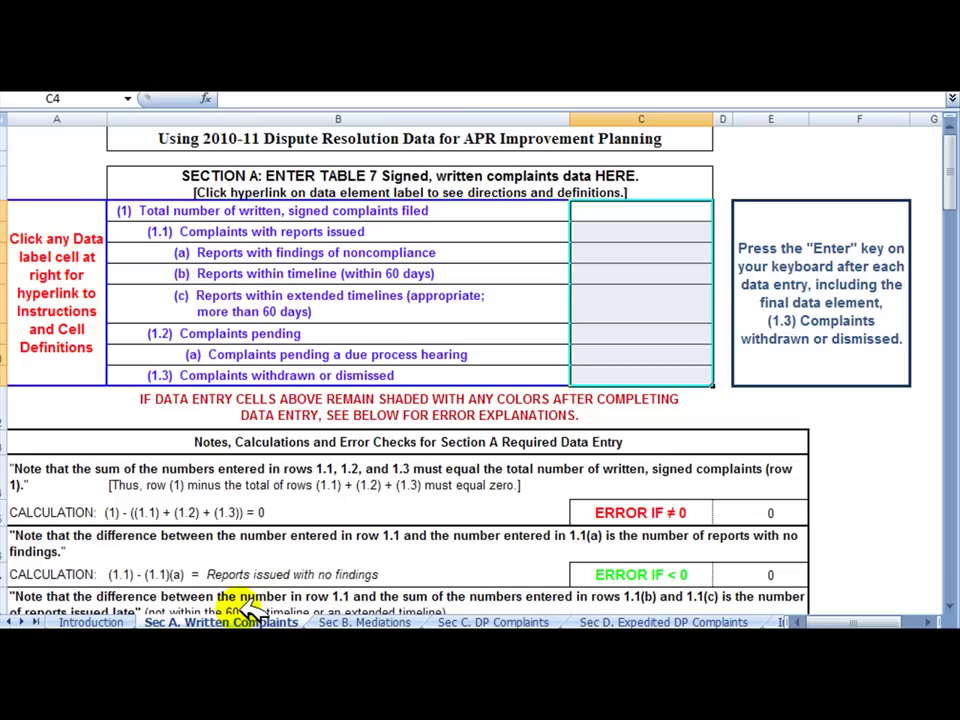
{"action": "left_click", "coordinate": [452, 185]}
{"action": "left_click_drag", "start_coordinate": [476, 197], "coordinate": [514, 381]}
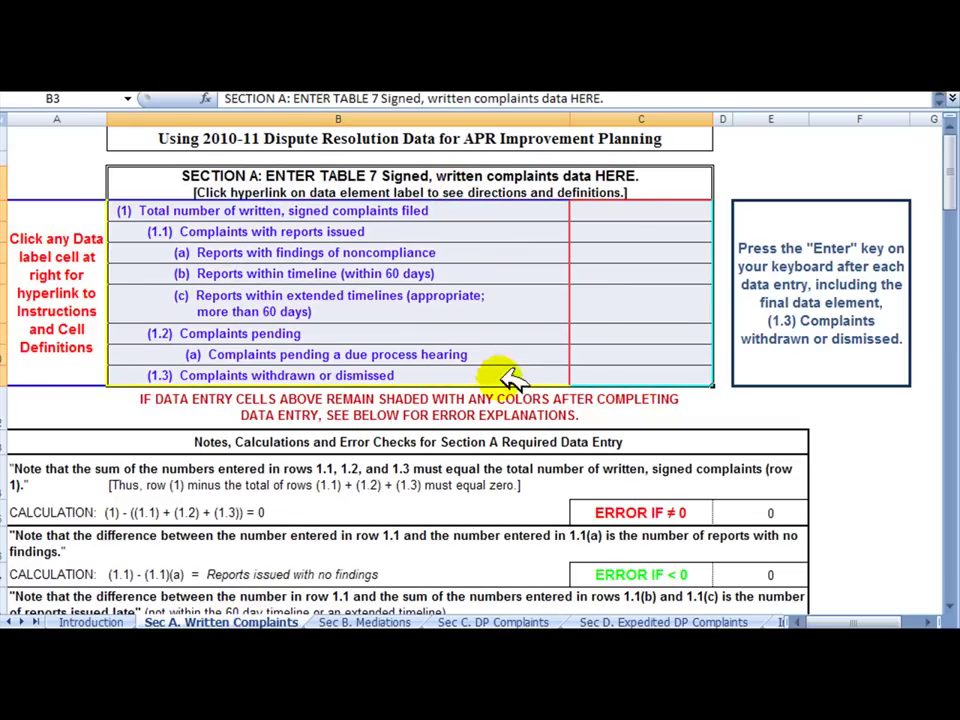
Enter 86 as the total number of written, signed complaints filed and review the first error-check note.
{"action": "left_click", "coordinate": [671, 214]}
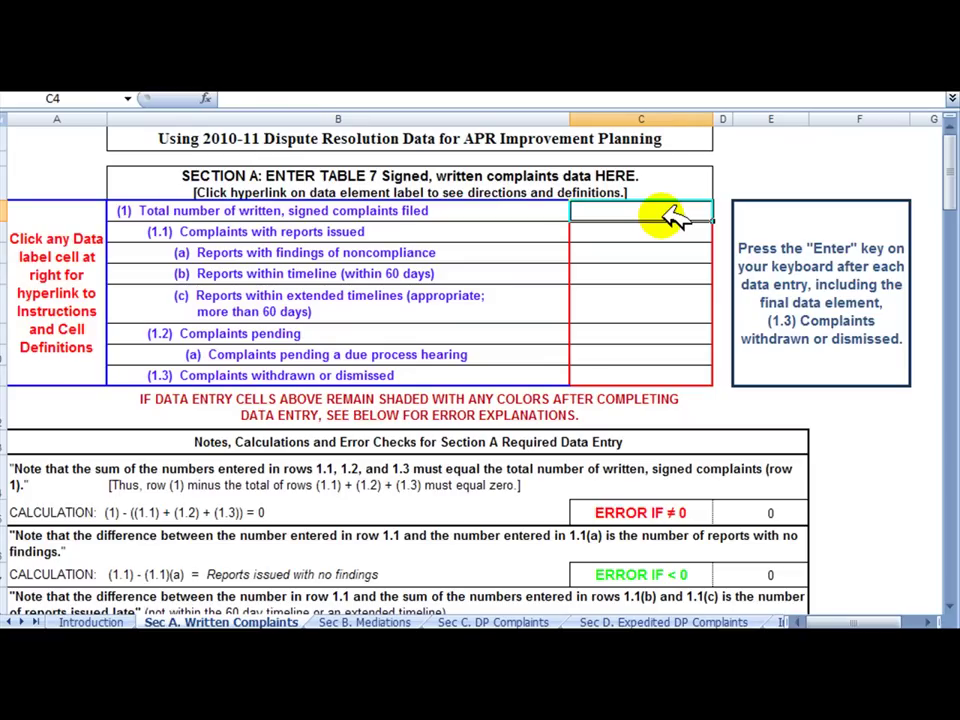
{"action": "type", "text": "86"}
{"action": "key", "text": "Return"}
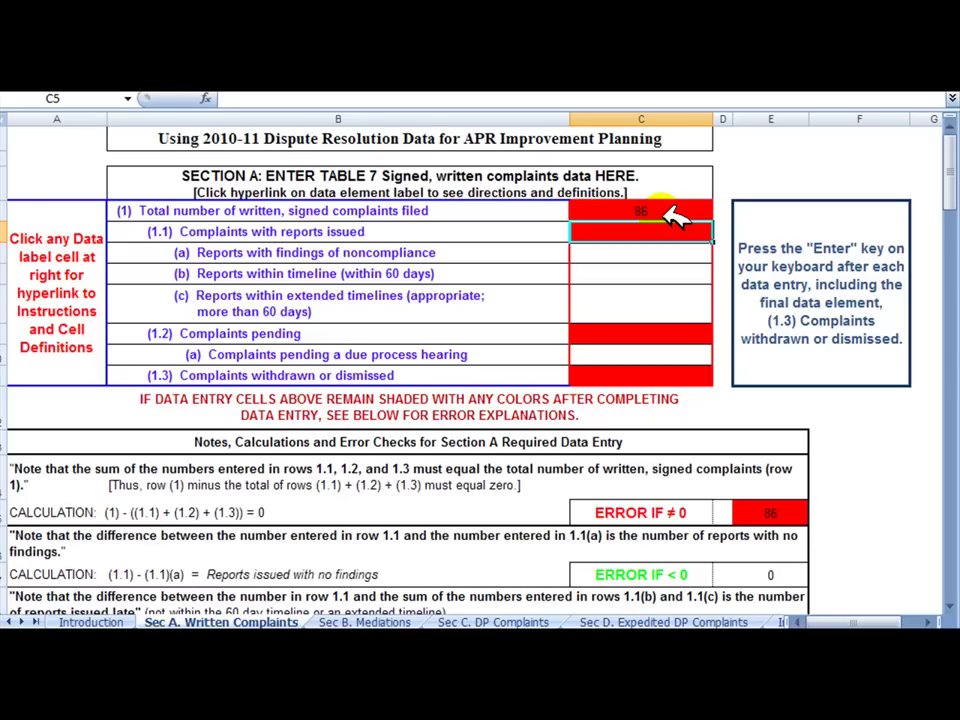
{"action": "left_click", "coordinate": [432, 487]}
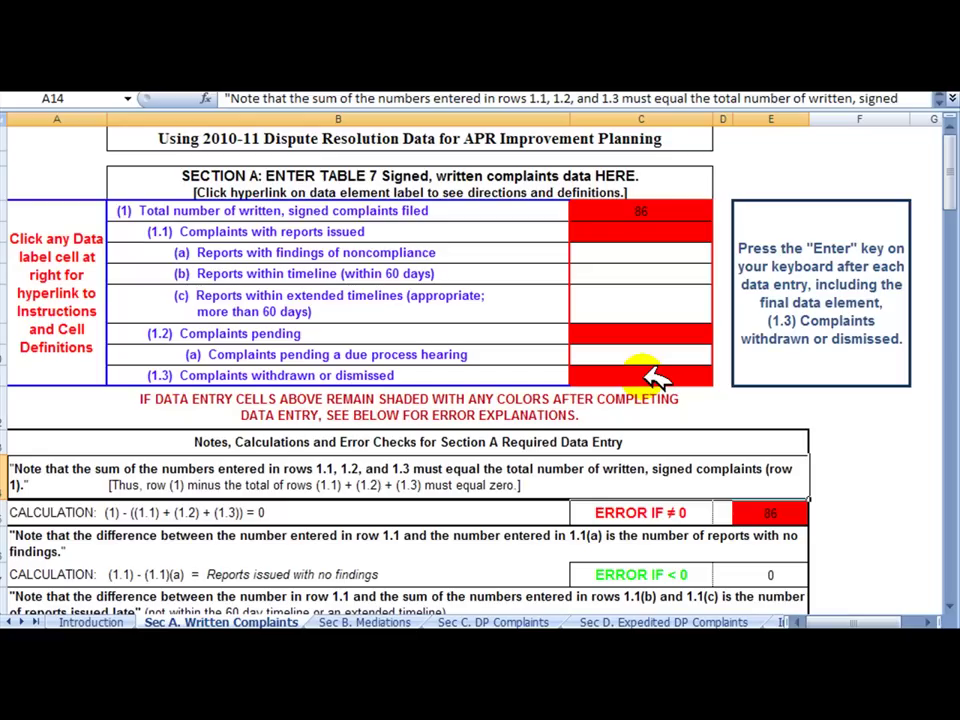
Enter 54 complaints with reports issued, 4 complaints pending and 28 complaints withdrawn or dismissed.
{"action": "left_click", "coordinate": [600, 231]}
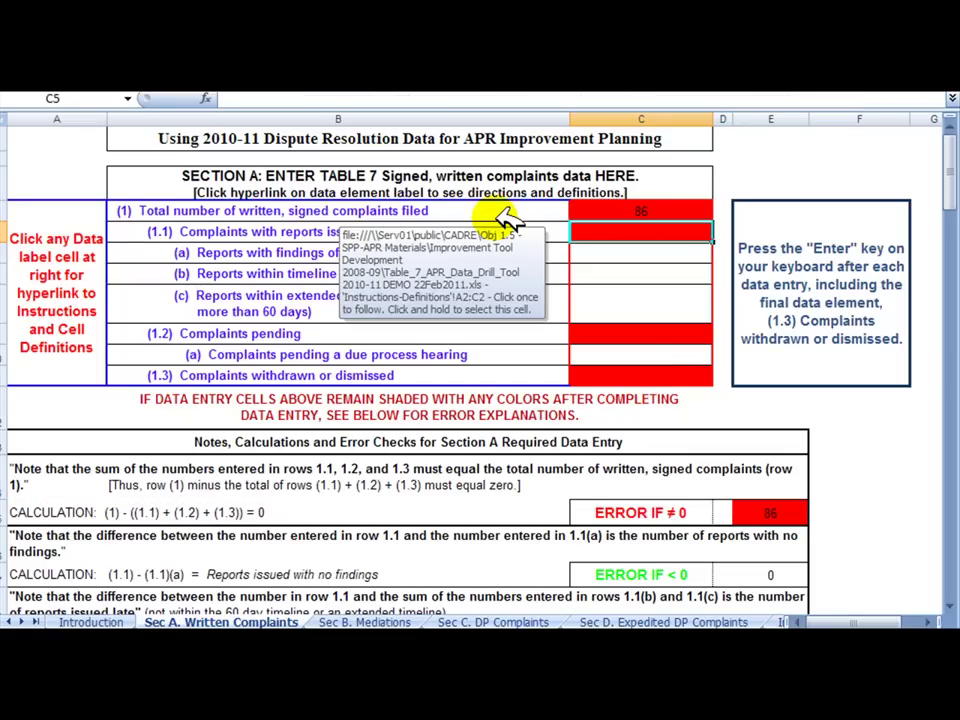
{"action": "type", "text": "54"}
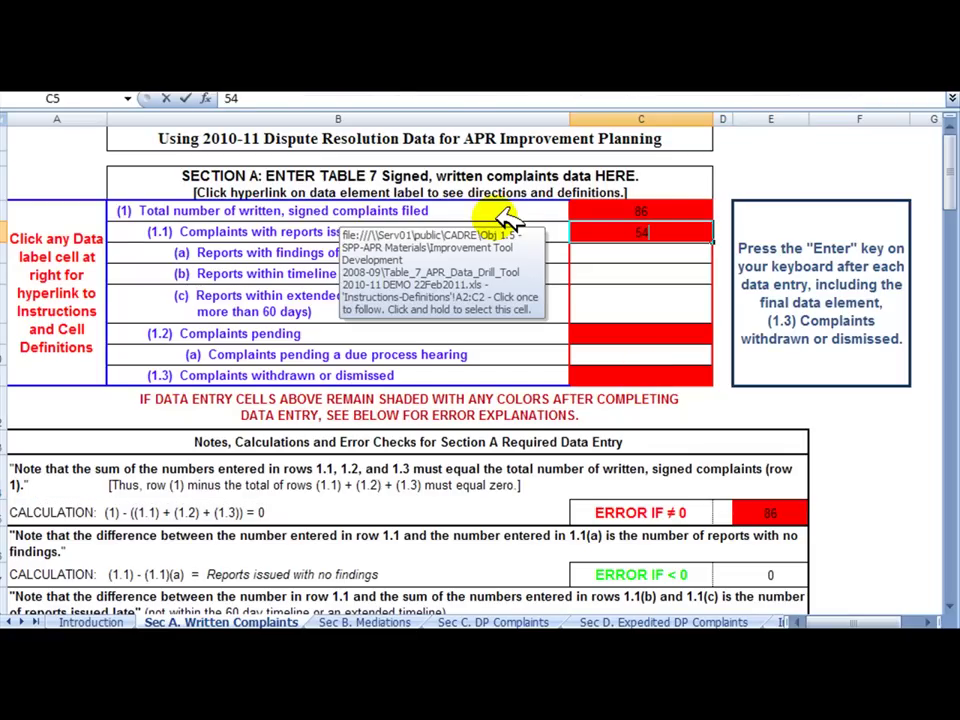
{"action": "key", "text": "Return"}
{"action": "key", "text": "Return"}
{"action": "key", "text": "Return"}
{"action": "key", "text": "Return"}
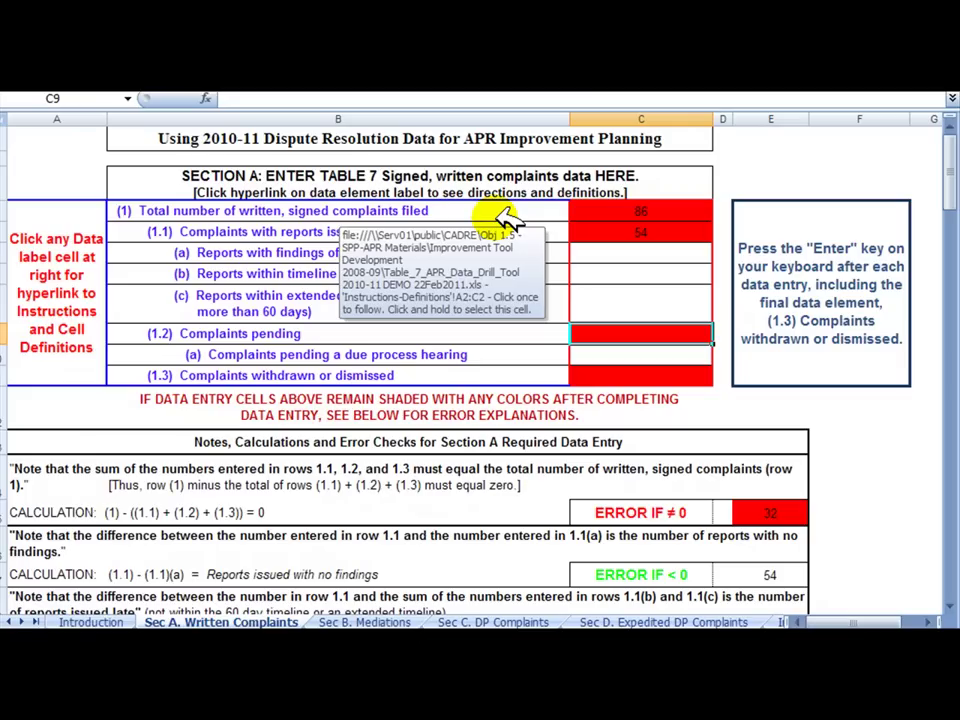
{"action": "type", "text": "4"}
{"action": "key", "text": "Return"}
{"action": "key", "text": "Return"}
{"action": "type", "text": "28"}
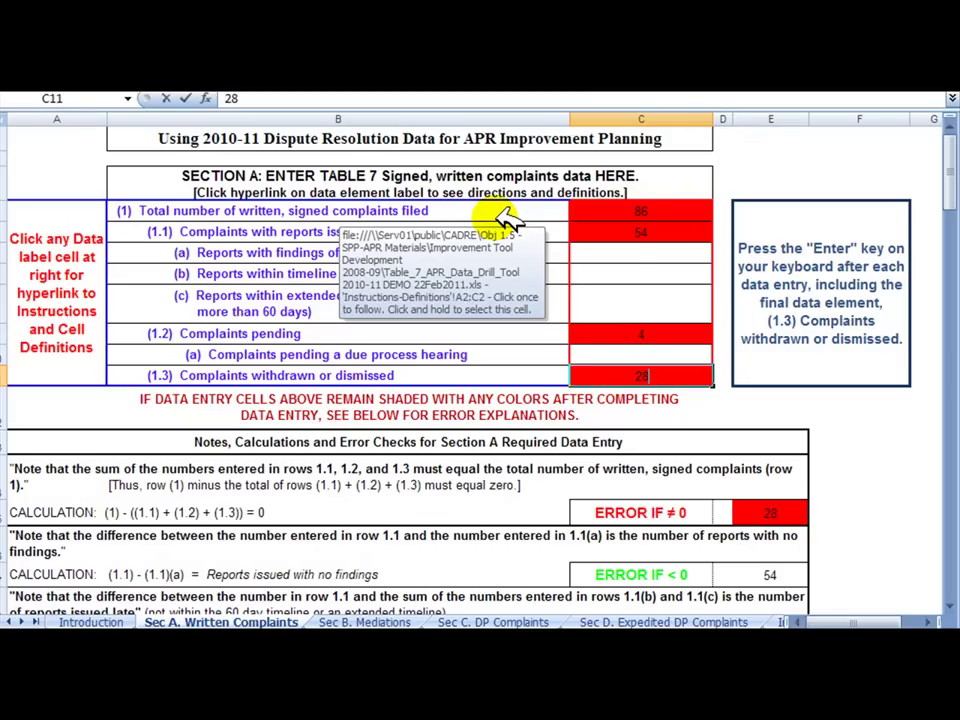
{"action": "key", "text": "Return"}
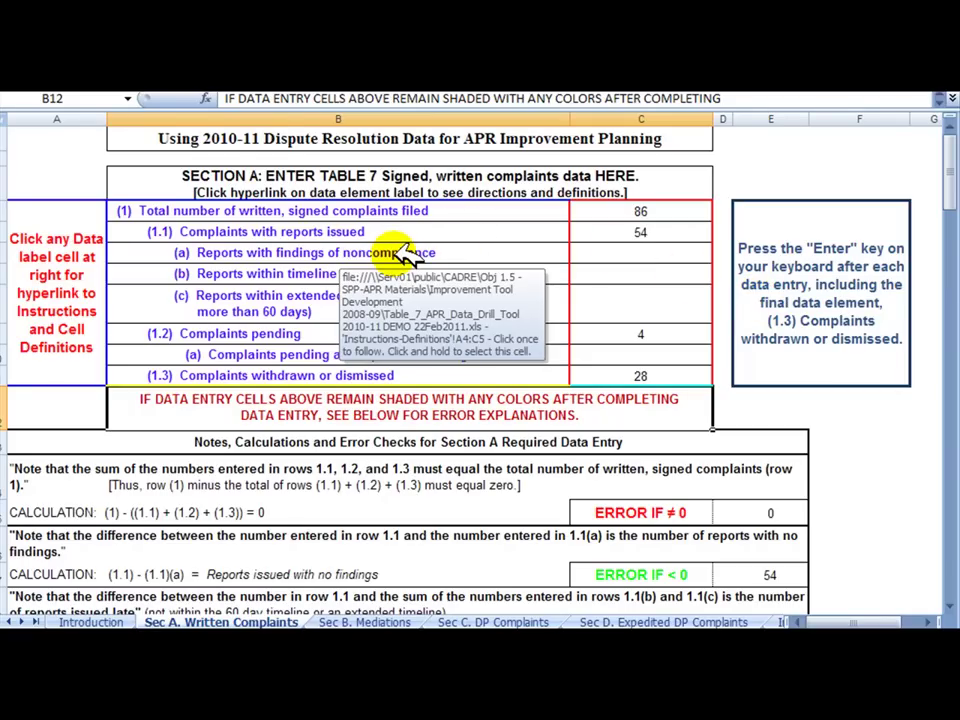
Consult the linked definition of reports with findings of noncompliance and enter 47 for that element in Section A.
{"action": "left_click", "coordinate": [405, 252]}
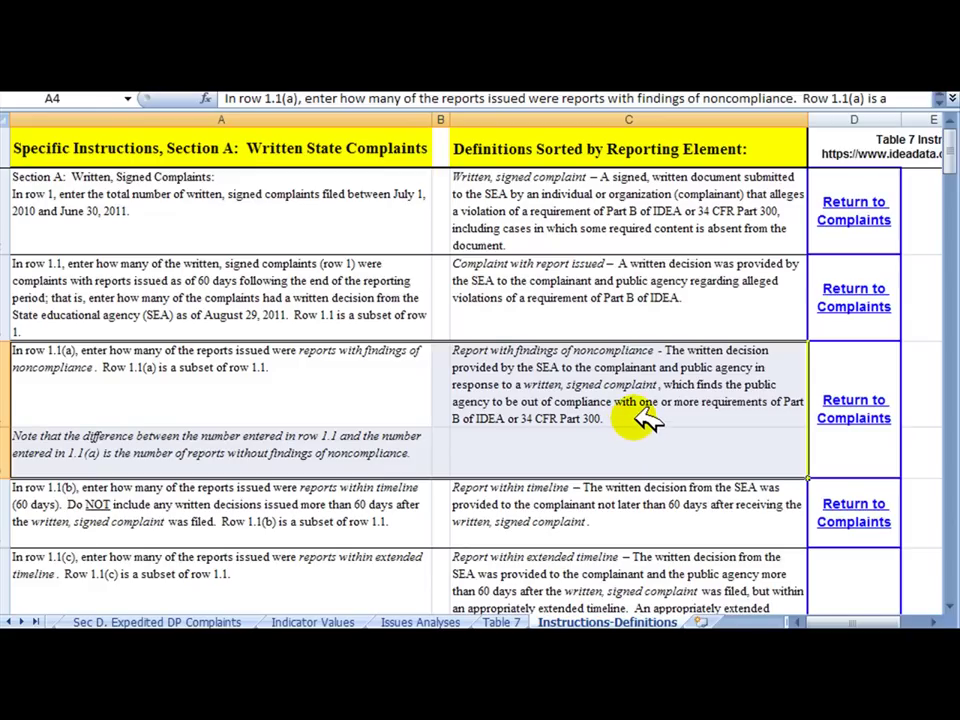
{"action": "left_click", "coordinate": [876, 404]}
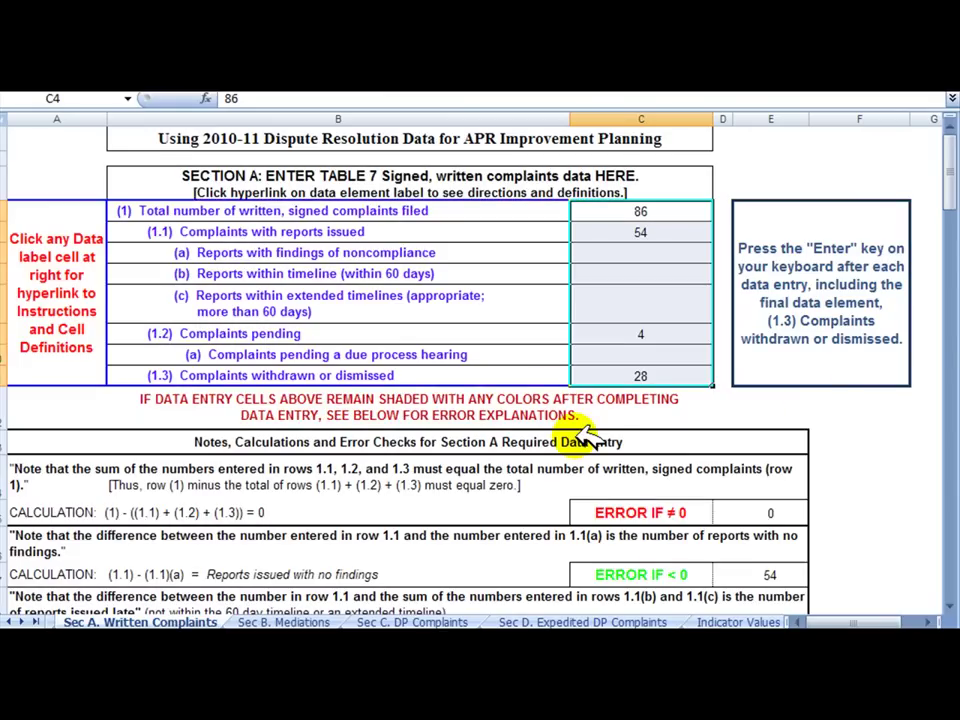
{"action": "left_click", "coordinate": [662, 256]}
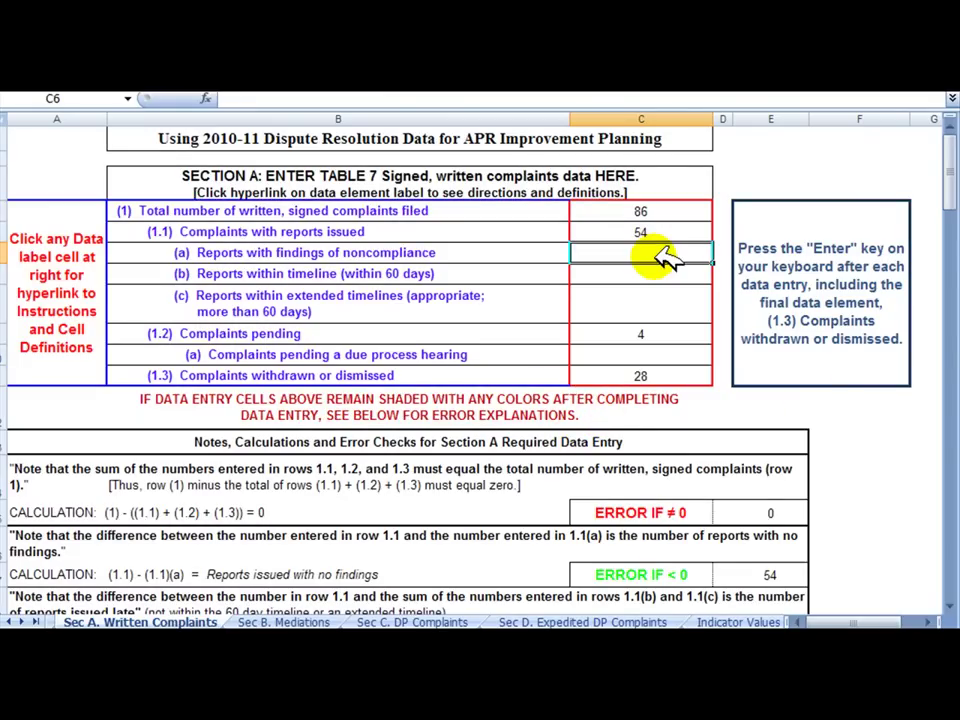
{"action": "type", "text": "4"}
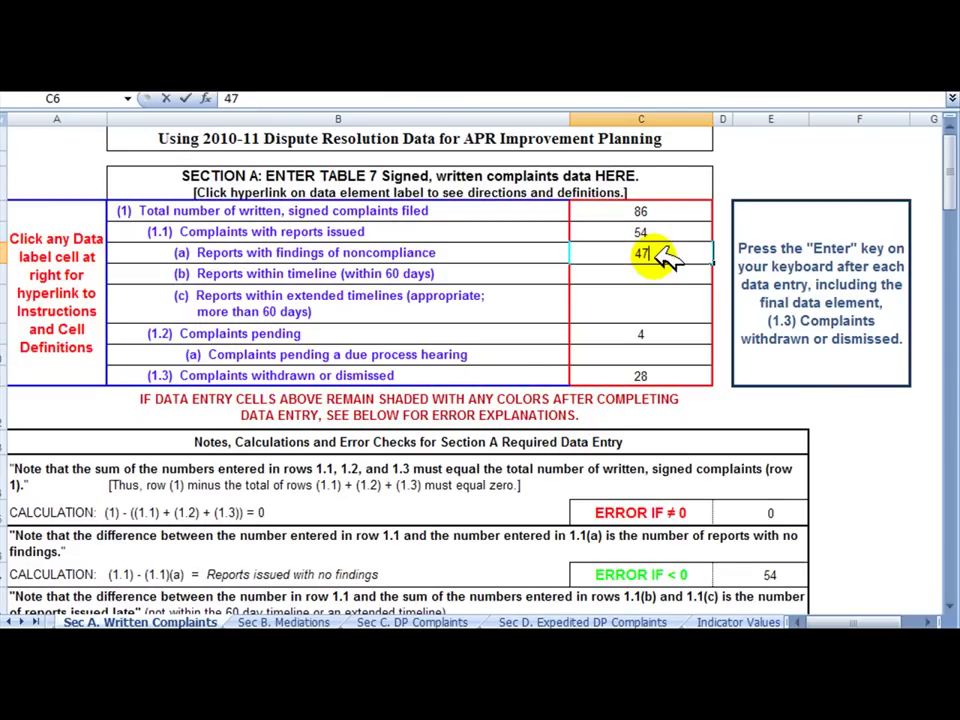
{"action": "type", "text": "7"}
{"action": "key", "text": "Return"}
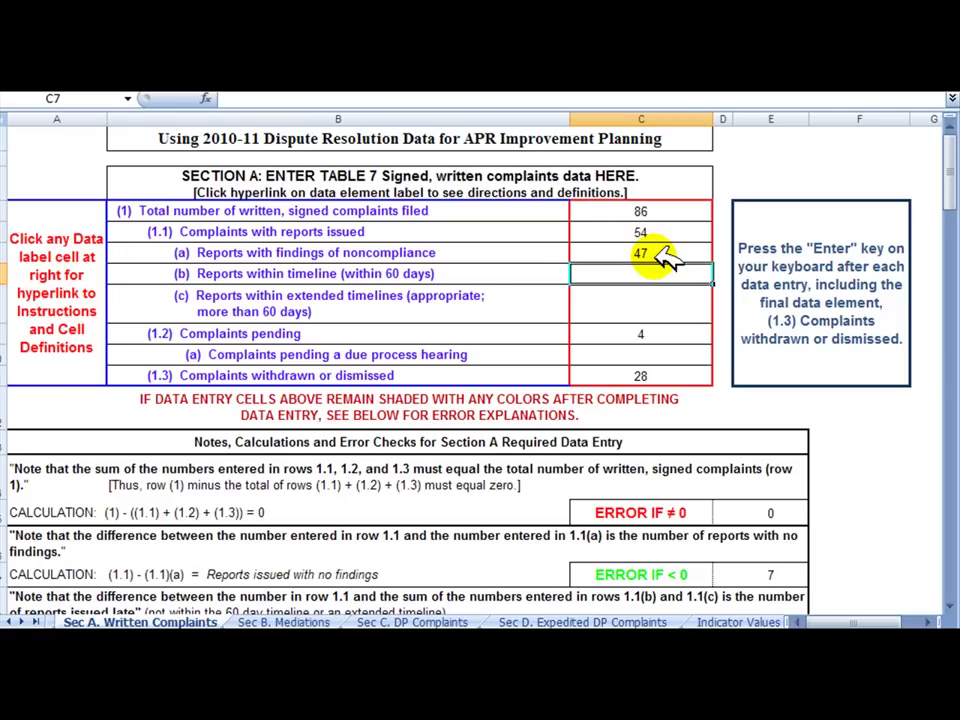
Enter 49 reports within timeline, 5 reports within extended timelines and 1 complaint pending a due process hearing.
{"action": "type", "text": "49"}
{"action": "key", "text": "Return"}
{"action": "type", "text": "5"}
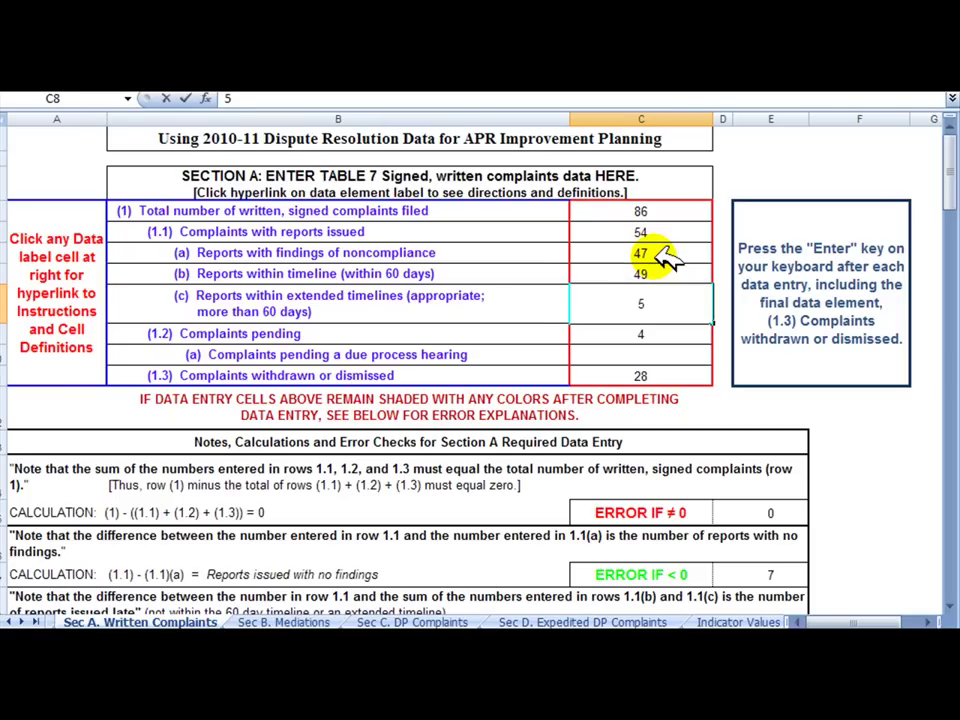
{"action": "key", "text": "Return"}
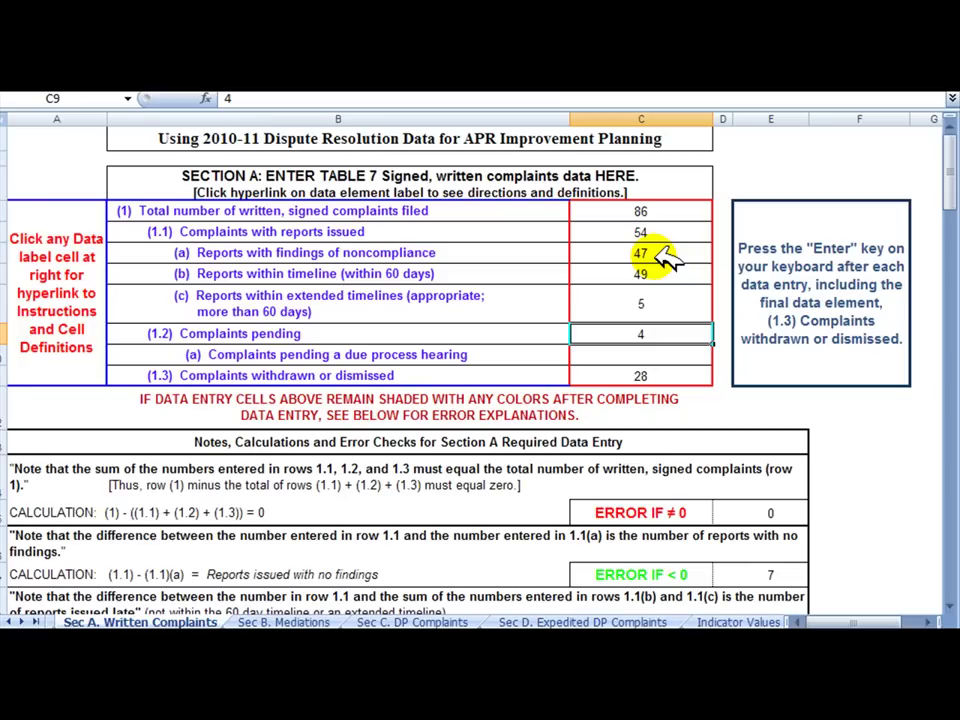
{"action": "key", "text": "Return"}
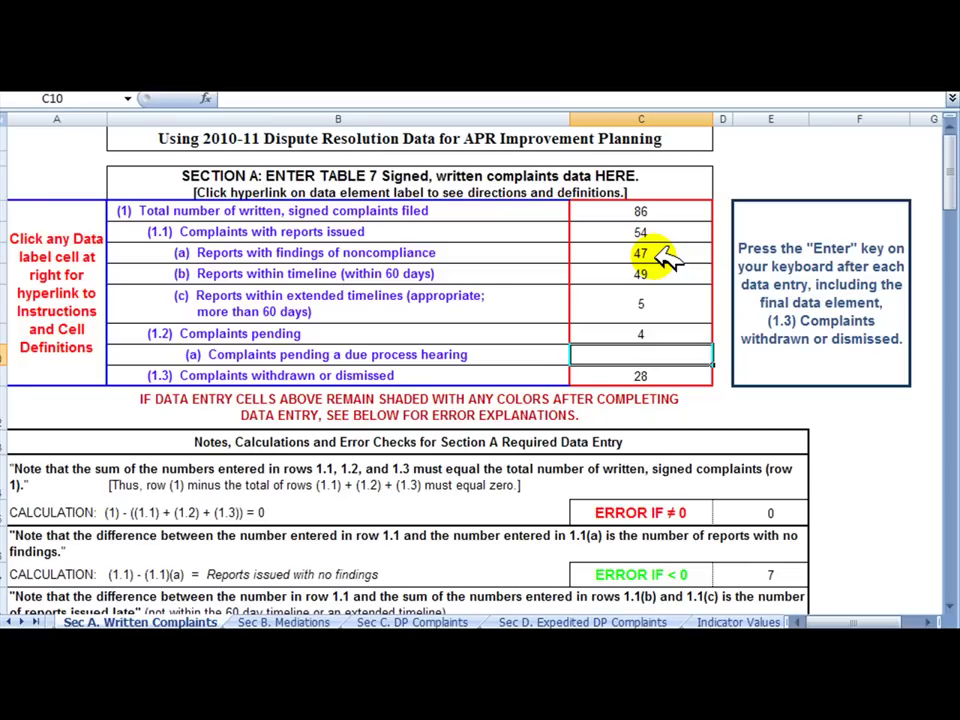
{"action": "type", "text": "1"}
{"action": "key", "text": "Return"}
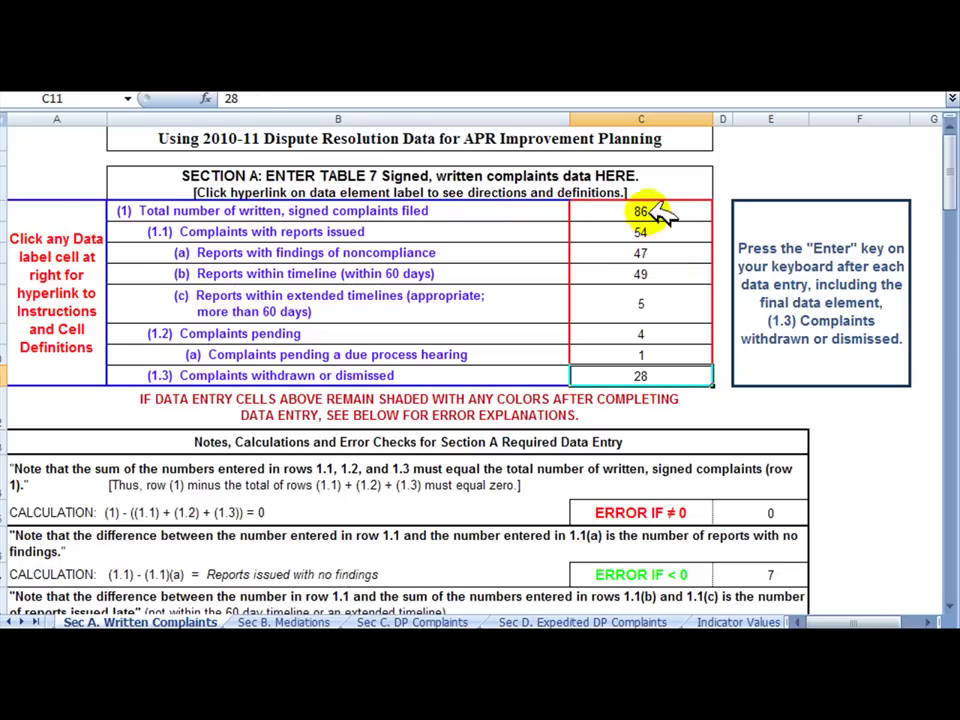
{"action": "key", "text": "Return"}
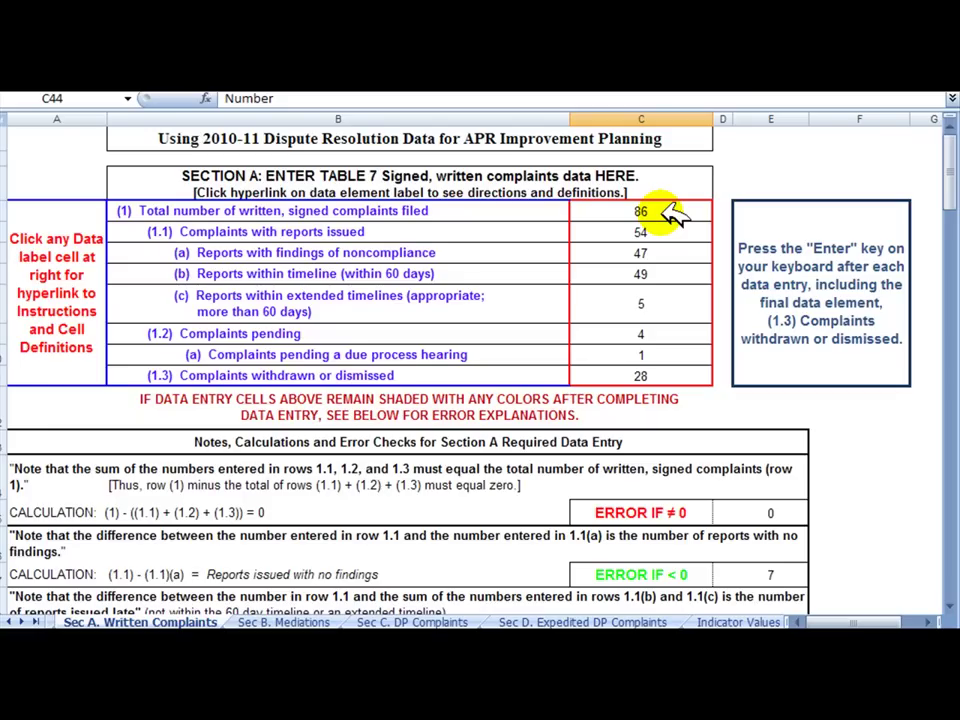
Compare the state's Indicator 16 result and the first complaint performance measures with the national averages on the Section A sheet.
{"action": "scroll", "coordinate": [653, 343], "scroll_direction": "down", "scroll_amount": 9}
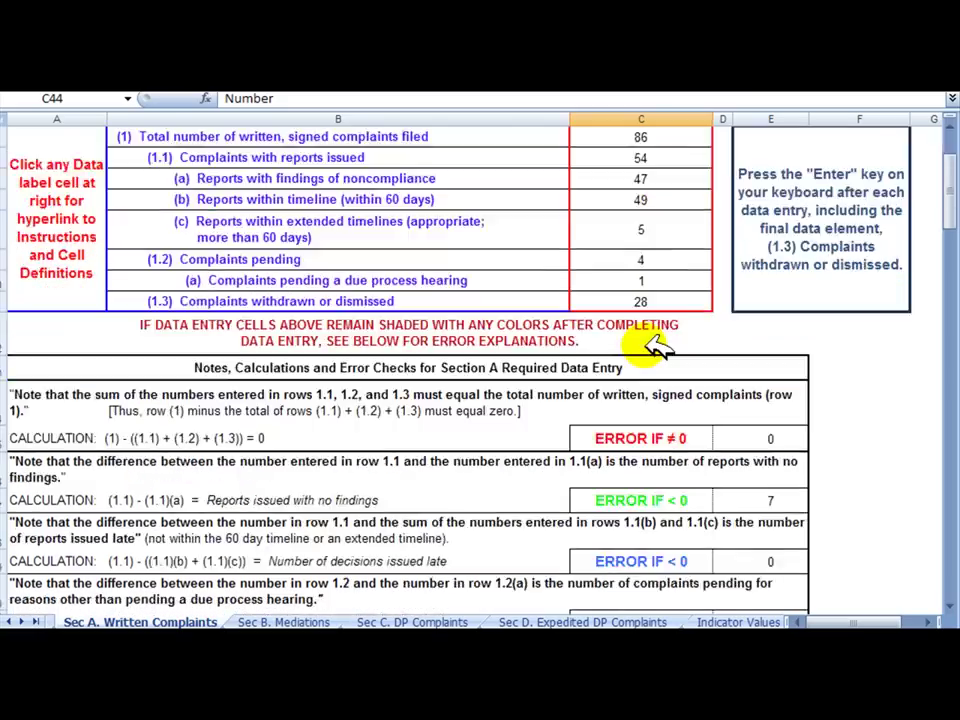
{"action": "scroll", "coordinate": [650, 343], "scroll_direction": "down", "scroll_amount": 1}
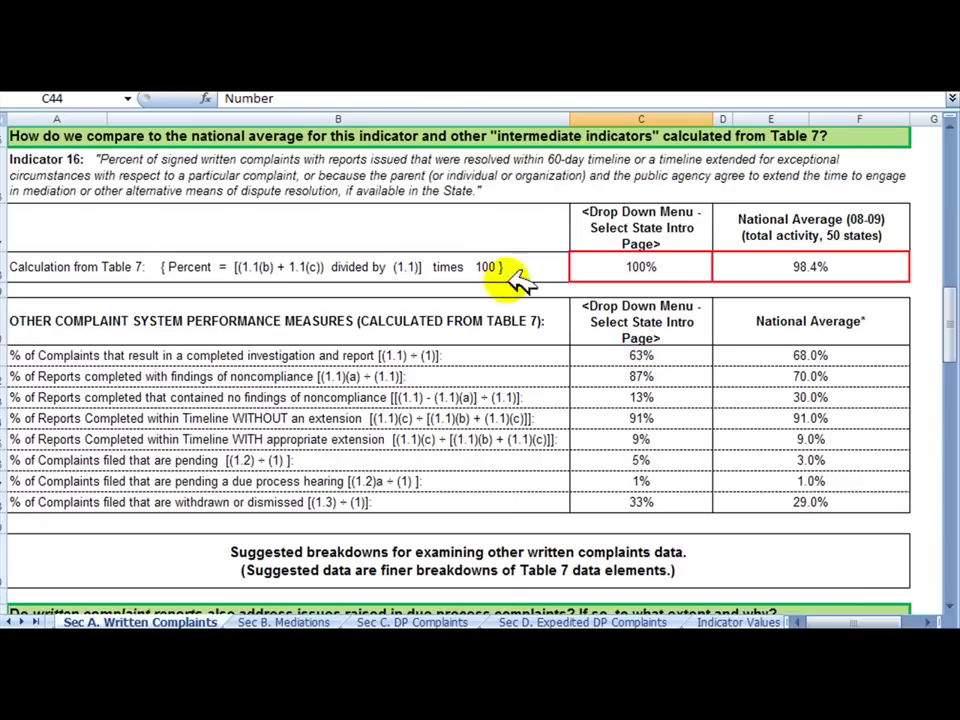
{"action": "left_click", "coordinate": [212, 135]}
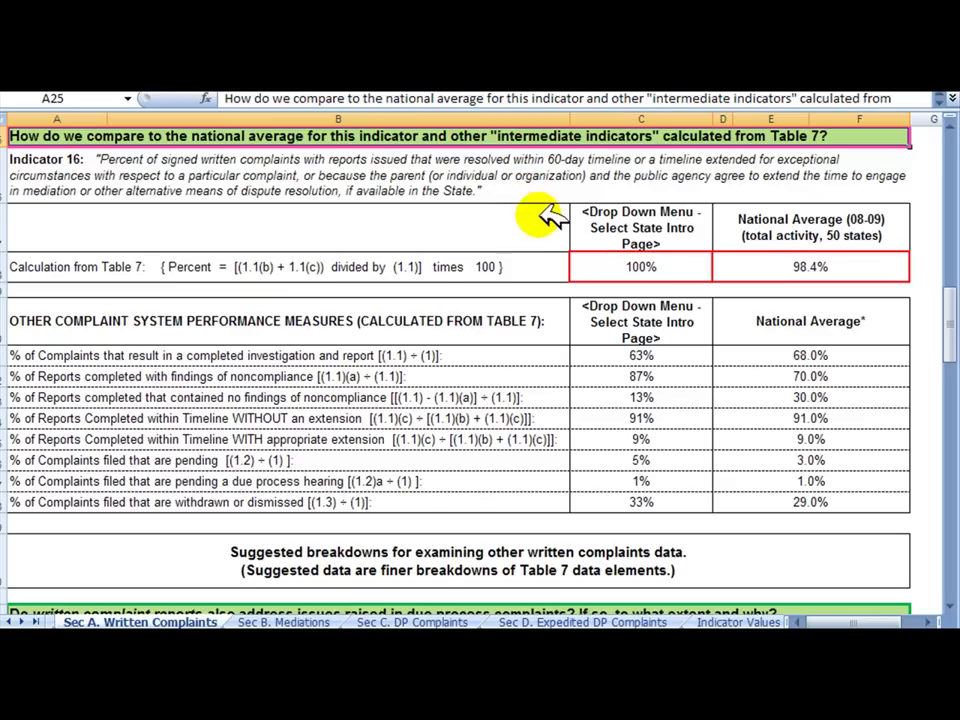
{"action": "left_click", "coordinate": [645, 266]}
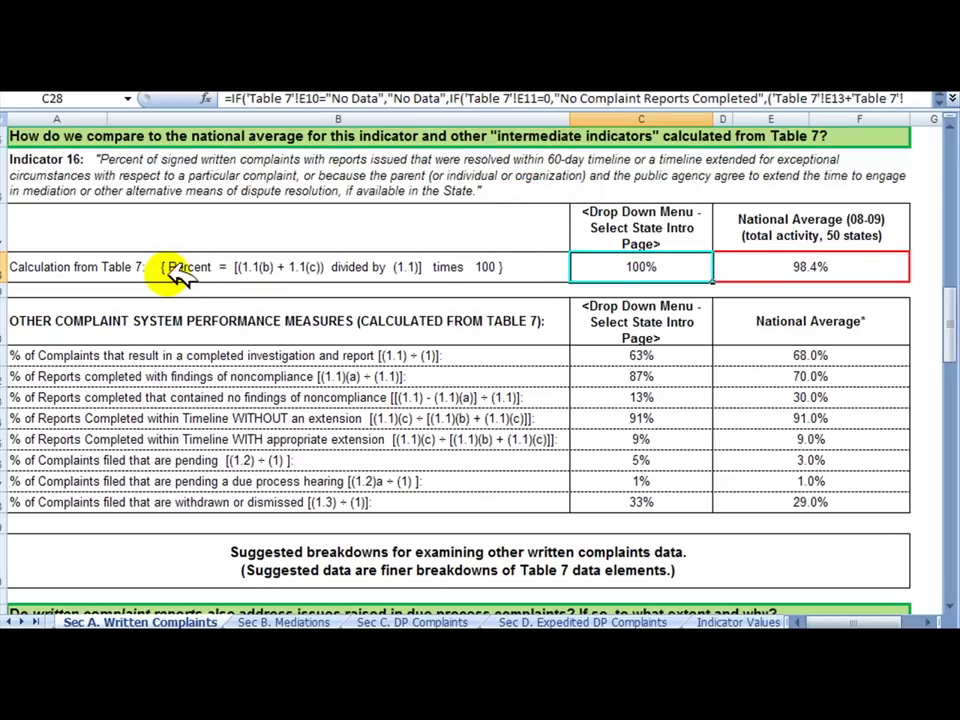
{"action": "left_click", "coordinate": [852, 266]}
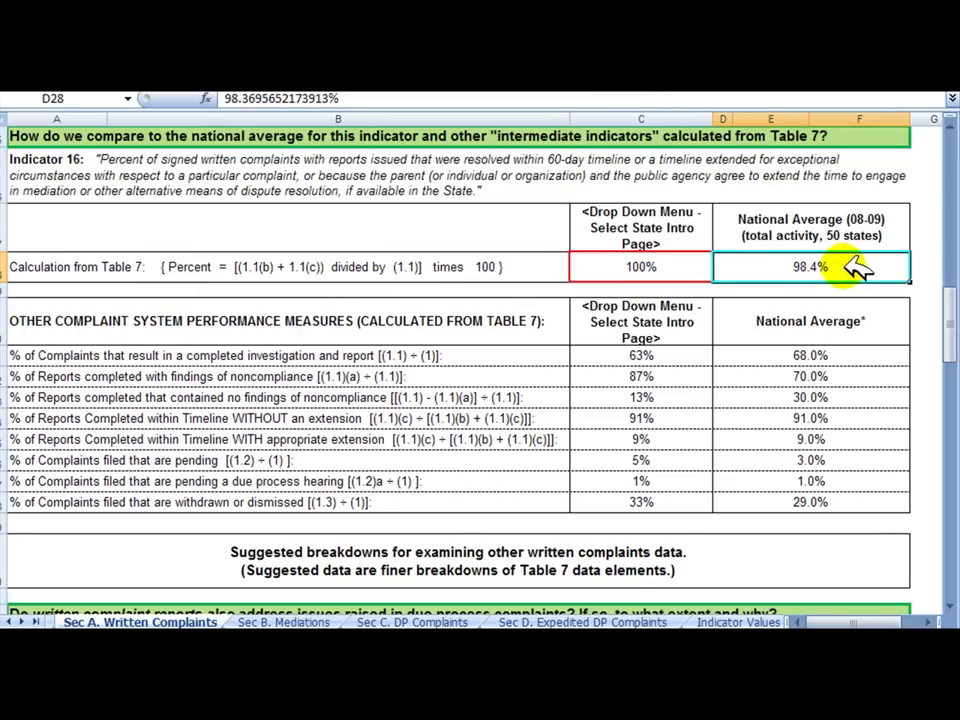
{"action": "left_click", "coordinate": [670, 357]}
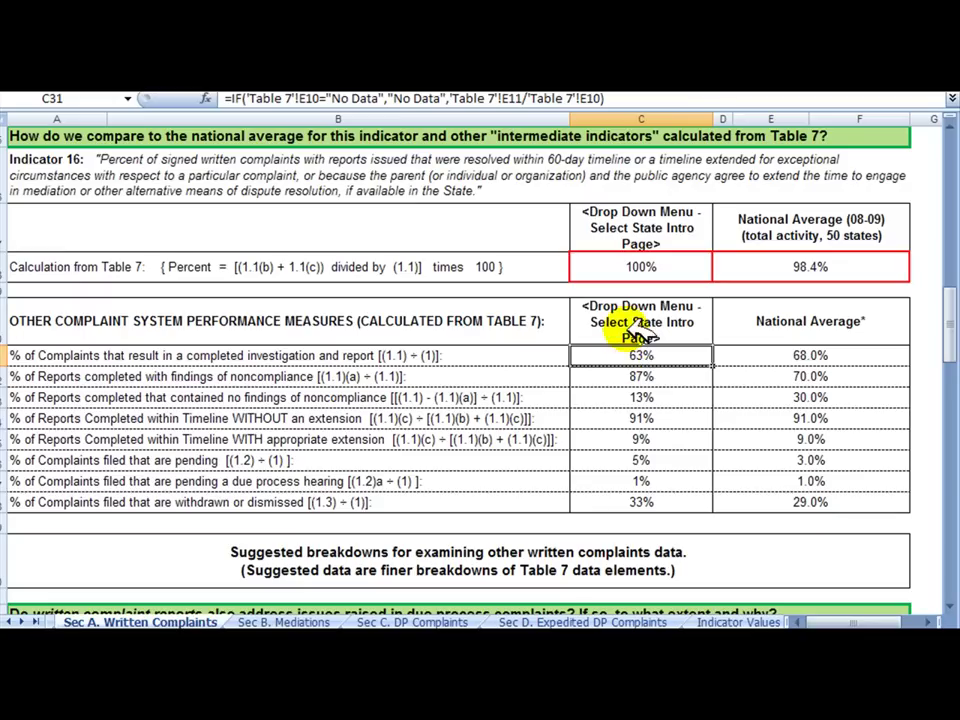
{"action": "left_click", "coordinate": [780, 356]}
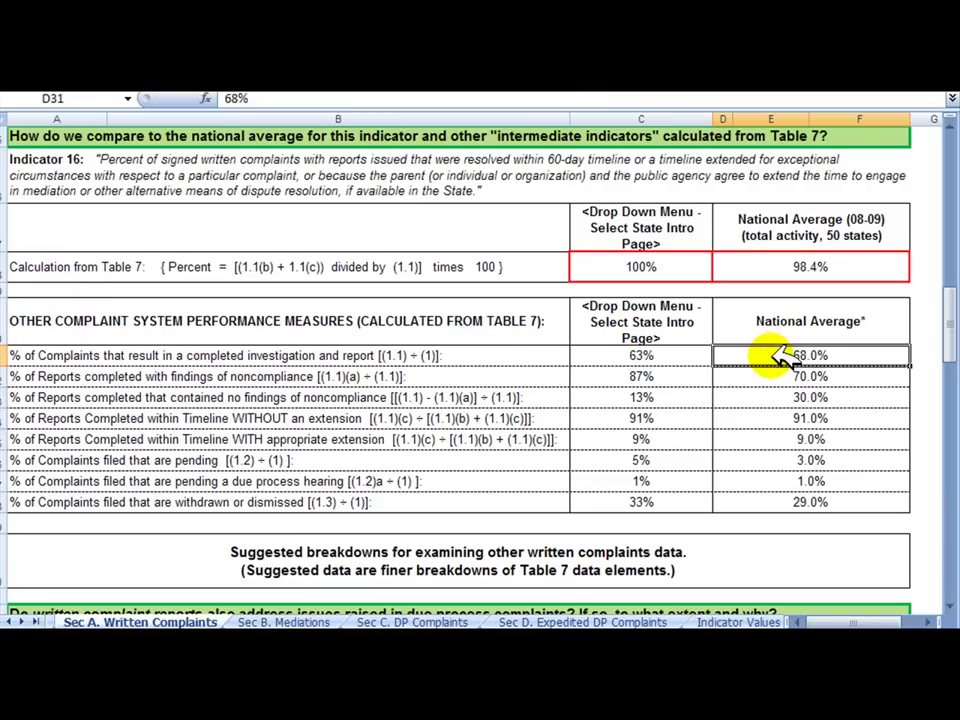
{"action": "left_click", "coordinate": [668, 380]}
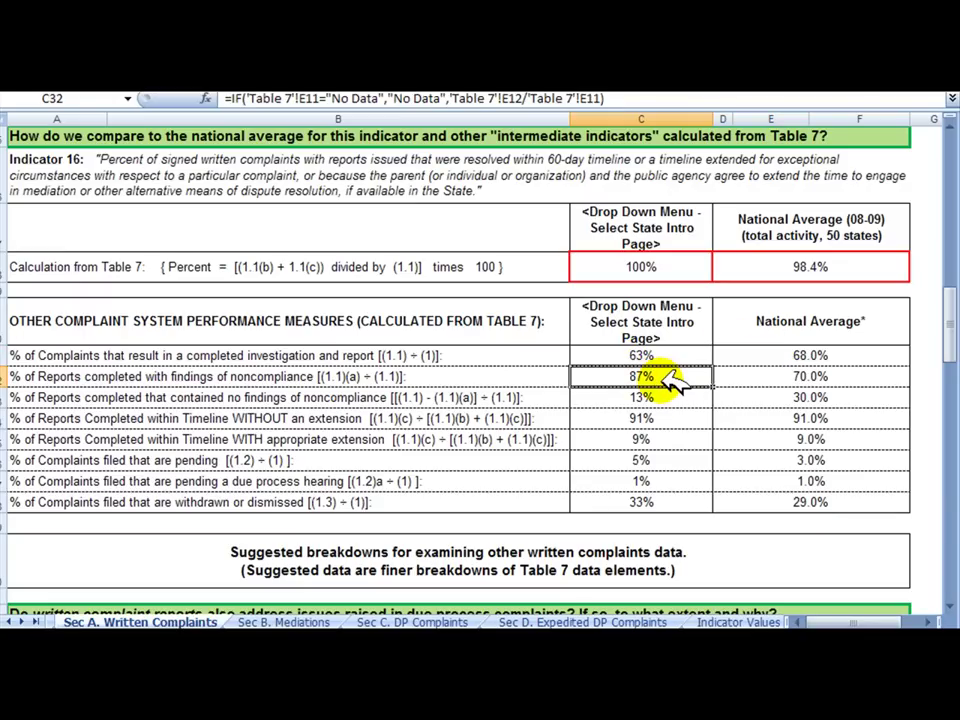
{"action": "left_click", "coordinate": [815, 378]}
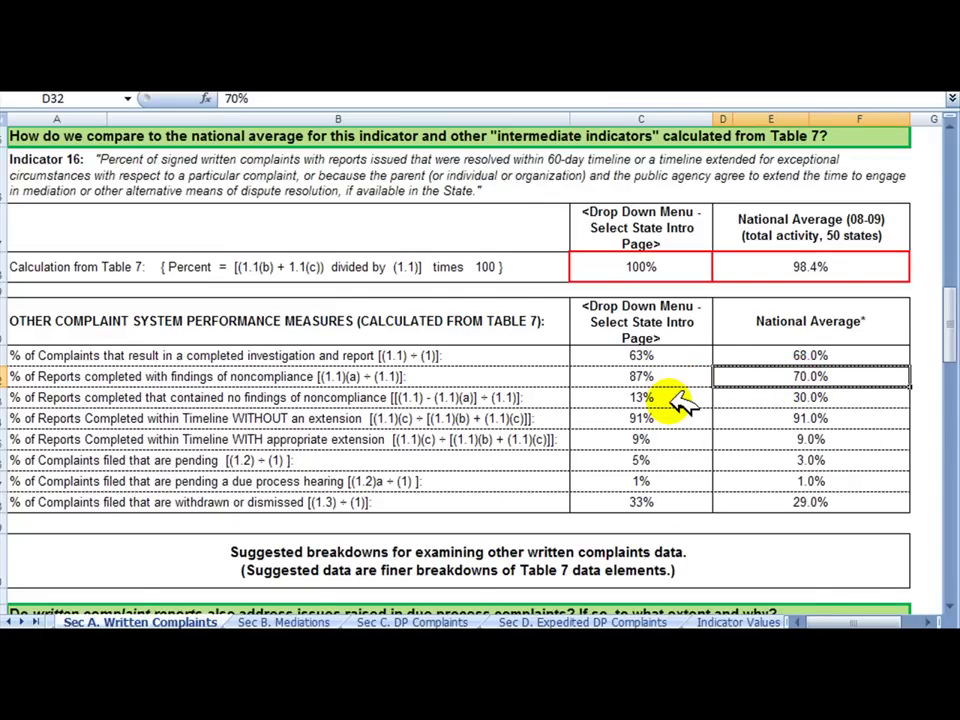
In the due process drill-down, enter 6 complaint reports with all findings in a hearing officer decision and 16 with only some findings.
{"action": "scroll", "coordinate": [680, 401], "scroll_direction": "down", "scroll_amount": 3}
{"action": "scroll", "coordinate": [680, 401], "scroll_direction": "down", "scroll_amount": 5}
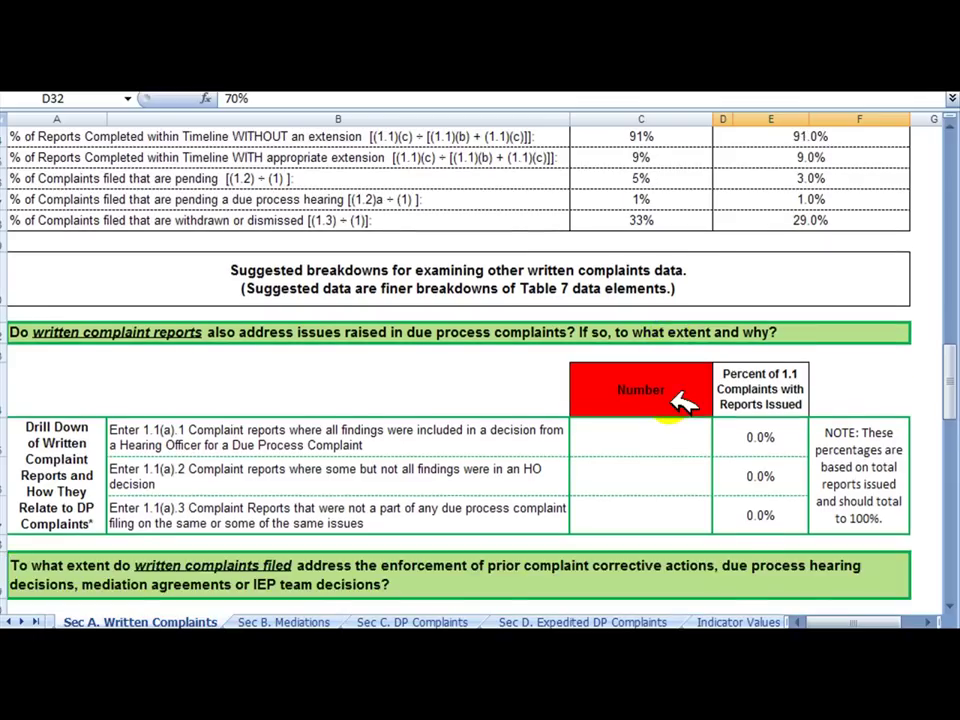
{"action": "scroll", "coordinate": [680, 401], "scroll_direction": "up", "scroll_amount": 2}
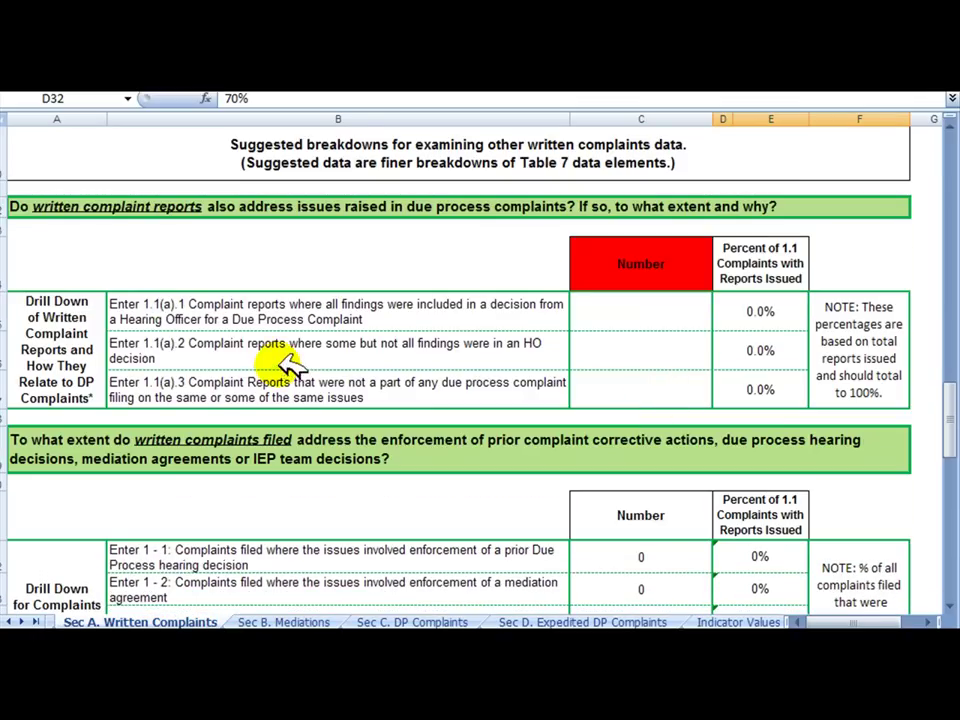
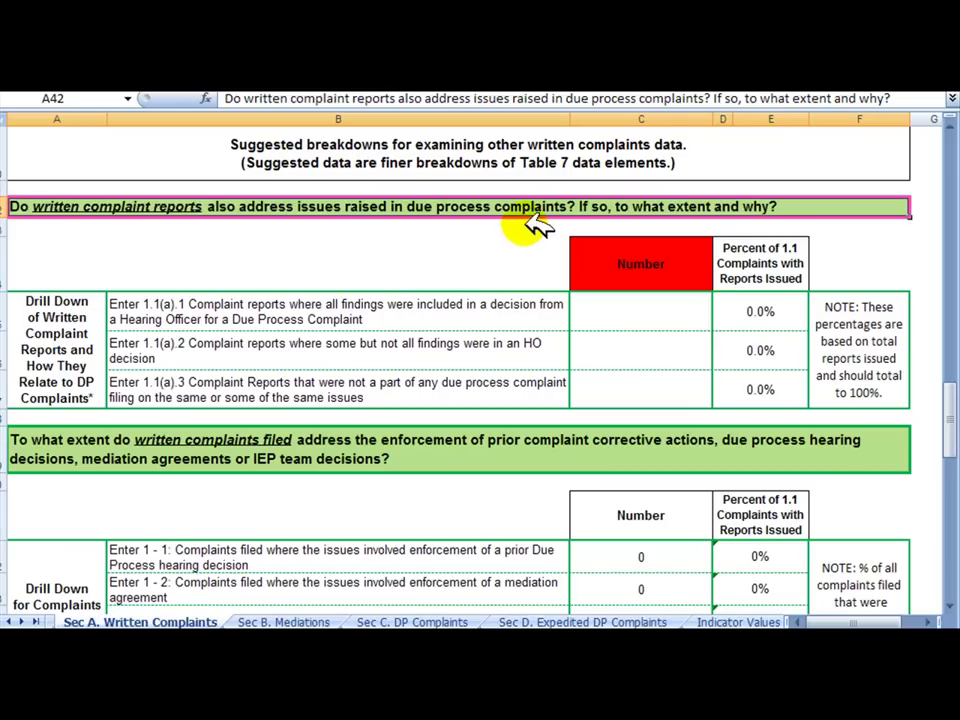
{"action": "left_click", "coordinate": [652, 316]}
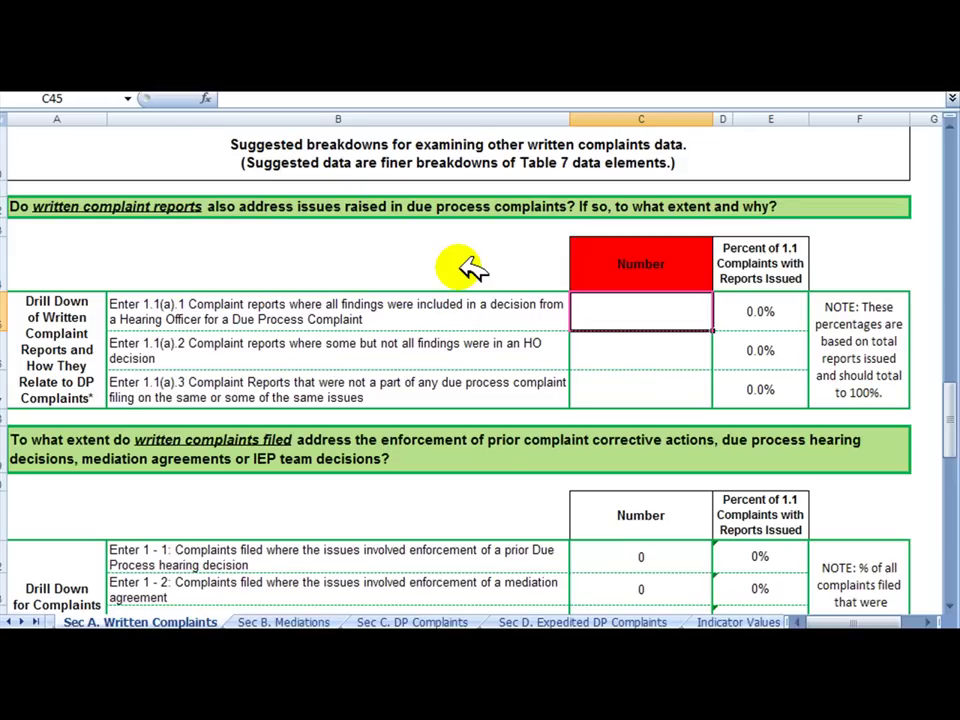
{"action": "type", "text": "6"}
{"action": "key", "text": "Return"}
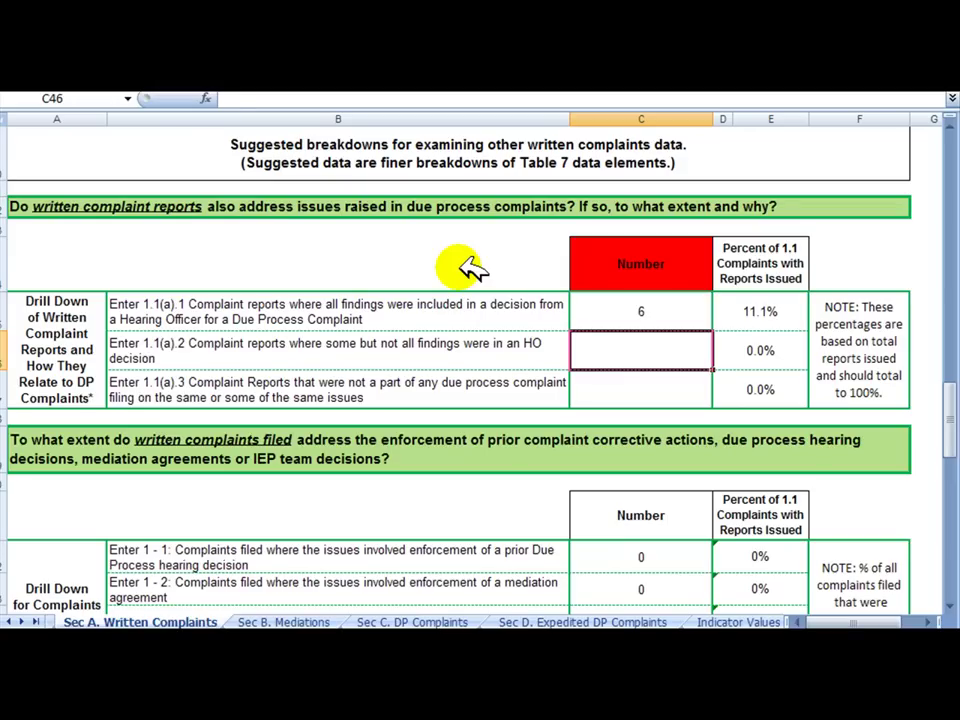
{"action": "type", "text": "16"}
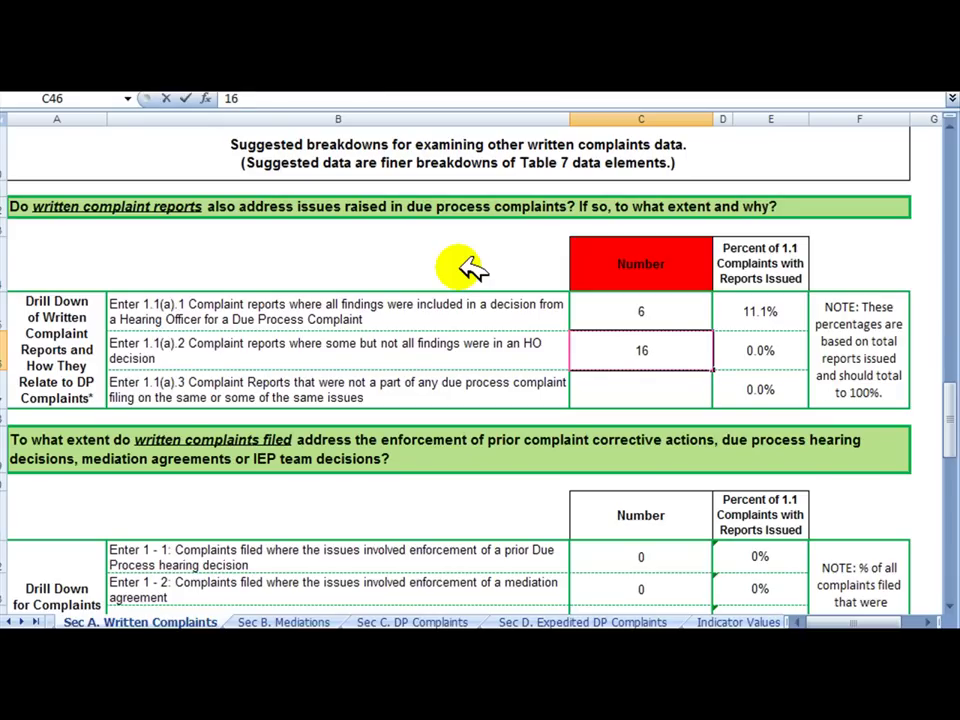
{"action": "key", "text": "Return"}
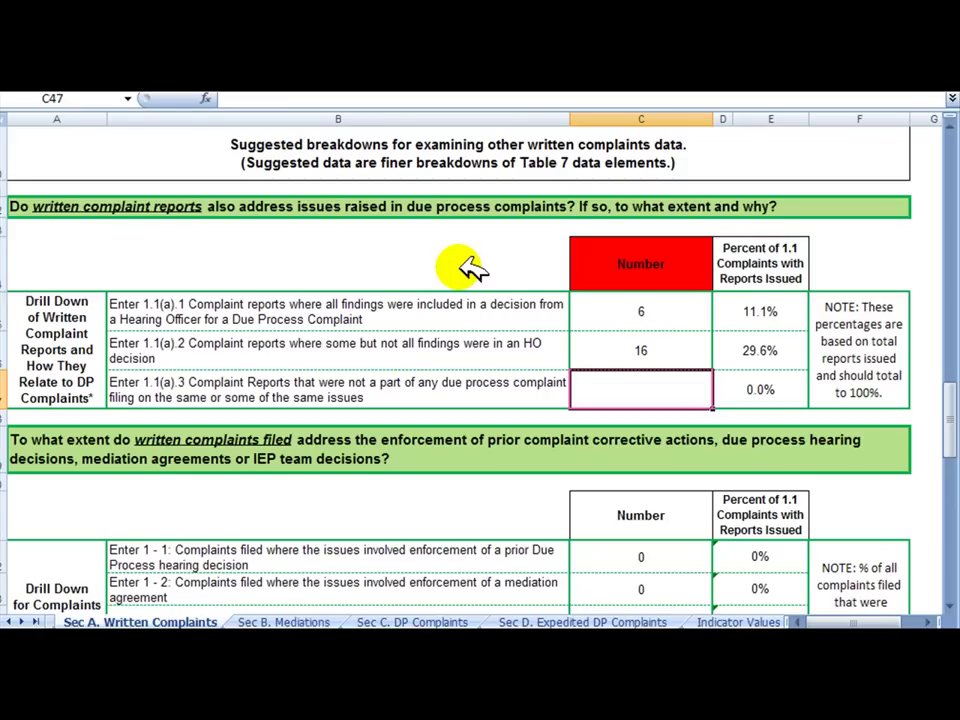
Enter 34 complaint reports not part of any due process filing on the same issues, and correct that entry to 32.
{"action": "type", "text": "34"}
{"action": "key", "text": "Return"}
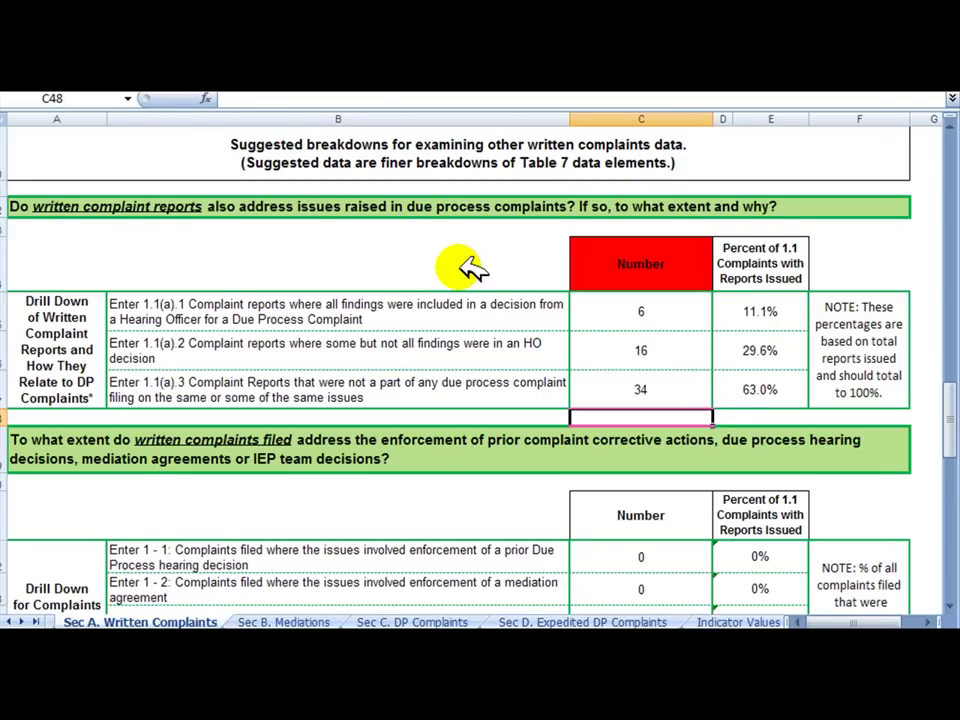
{"action": "key", "text": "Up"}
{"action": "type", "text": "32"}
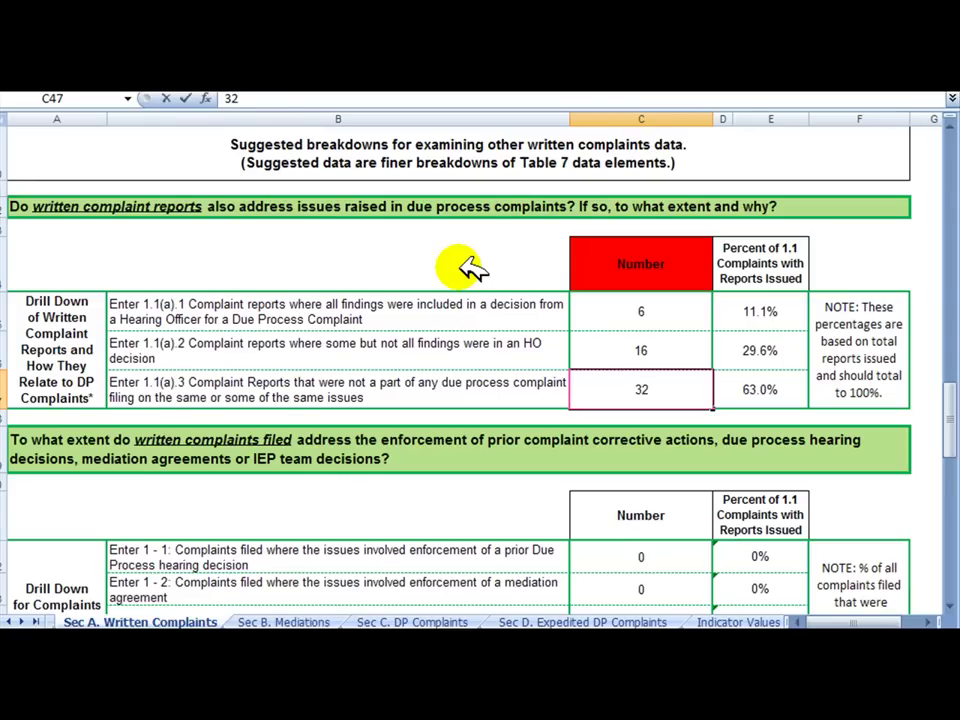
{"action": "key", "text": "Return"}
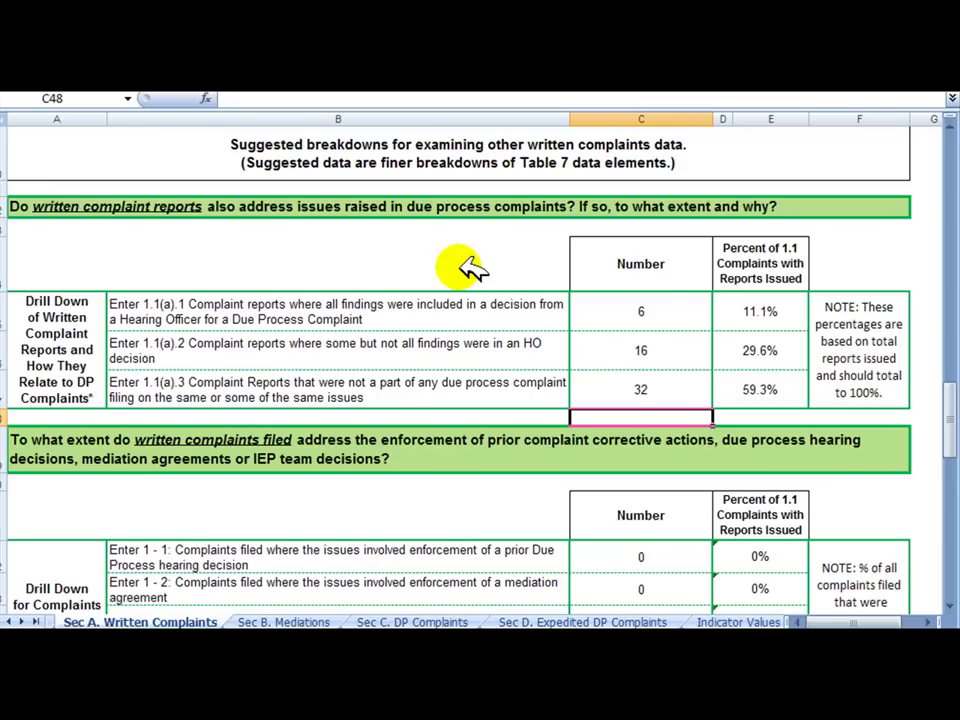
Examine the percentages and counts of the three complaint report breakdowns, including the two that overlap with hearing officer decisions.
{"action": "left_click_drag", "start_coordinate": [745, 311], "coordinate": [775, 400]}
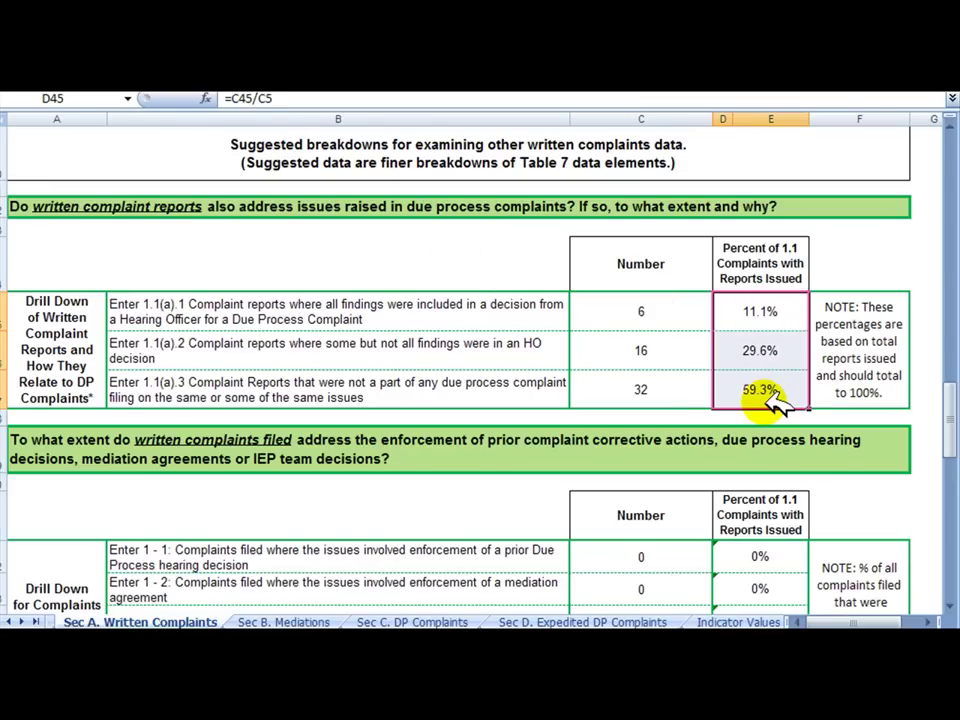
{"action": "left_click_drag", "start_coordinate": [660, 310], "coordinate": [664, 385]}
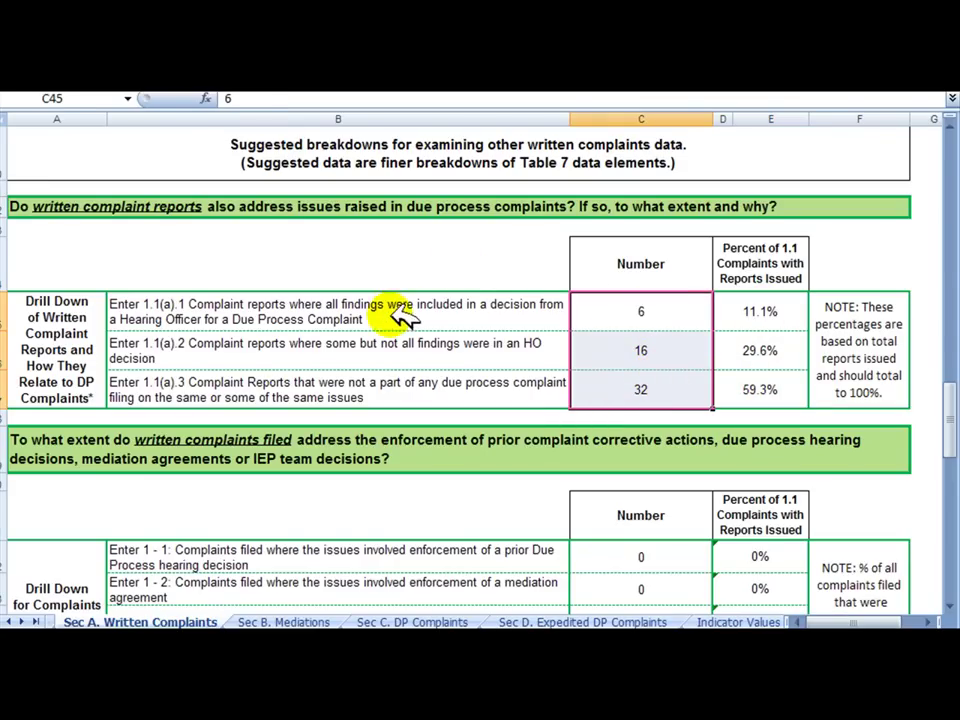
{"action": "left_click", "coordinate": [650, 352]}
{"action": "left_click_drag", "start_coordinate": [656, 317], "coordinate": [665, 338]}
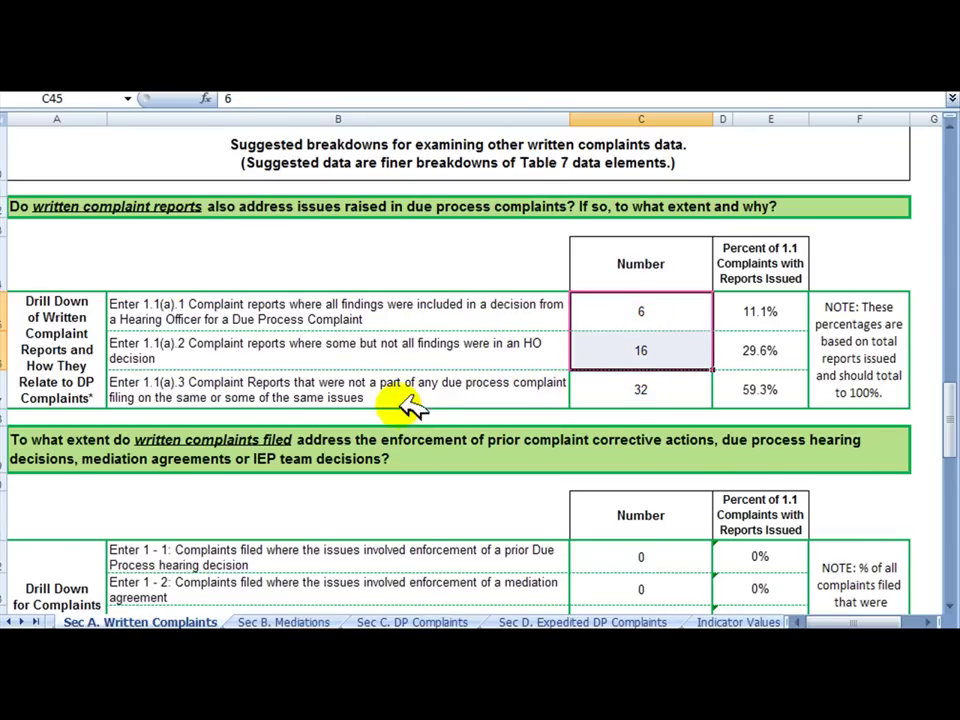
Review the Section A drill-downs on complaints filed about other dispute resolution activity and on reasons for withdrawal or dismissal.
{"action": "scroll", "coordinate": [410, 390], "scroll_direction": "down", "scroll_amount": 3}
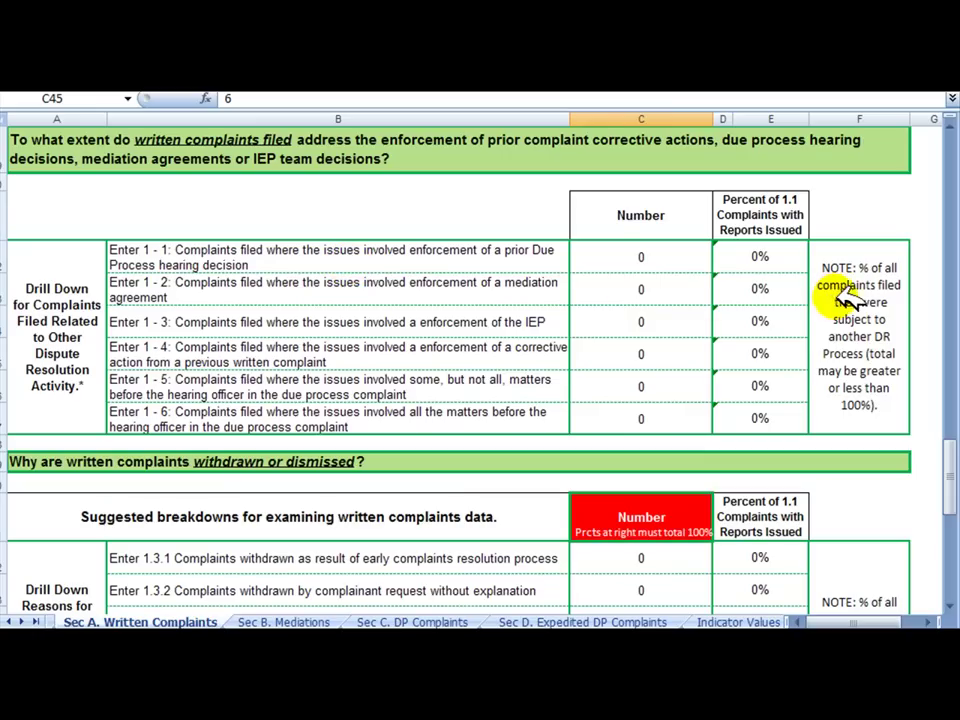
{"action": "left_click_drag", "start_coordinate": [640, 258], "coordinate": [643, 414]}
{"action": "scroll", "coordinate": [420, 289], "scroll_direction": "down", "scroll_amount": 2}
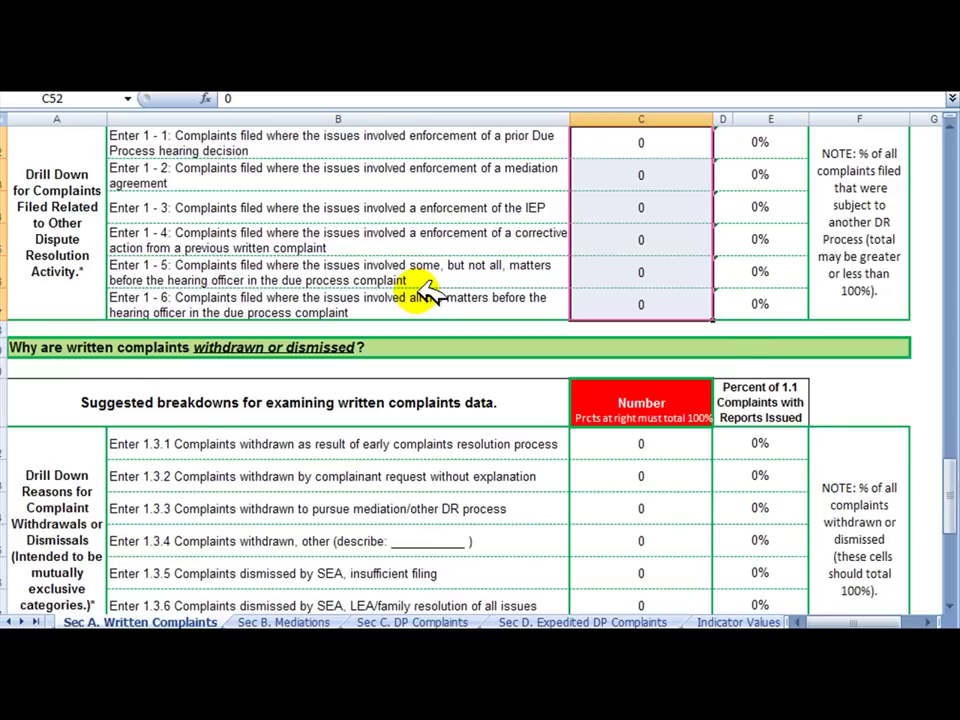
{"action": "left_click", "coordinate": [305, 346]}
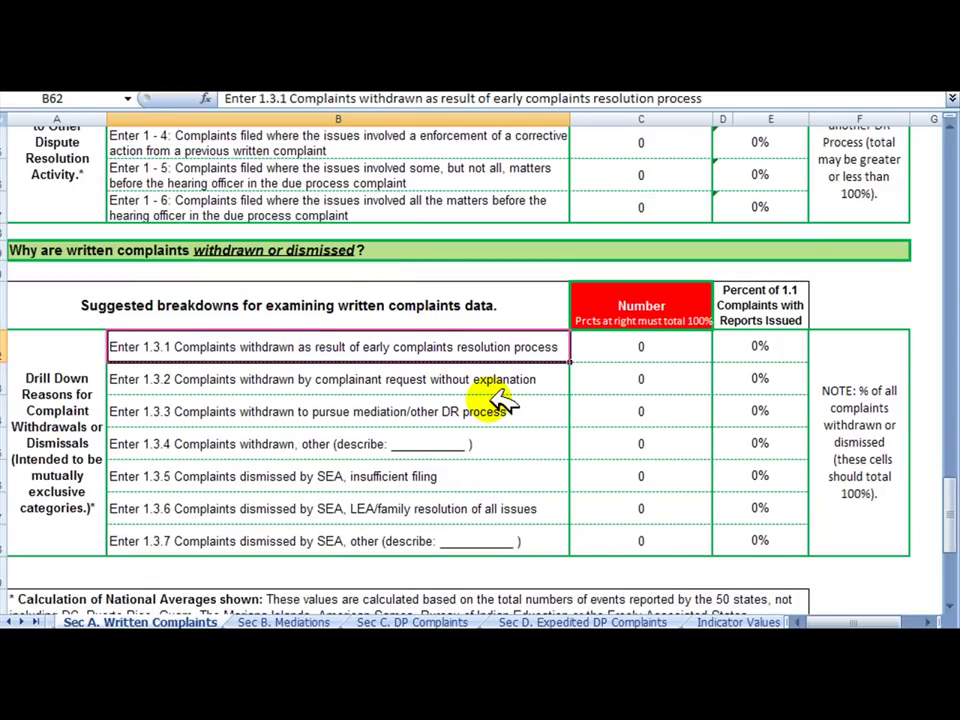
{"action": "left_click", "coordinate": [430, 476]}
{"action": "scroll", "coordinate": [455, 445], "scroll_direction": "down", "scroll_amount": 3}
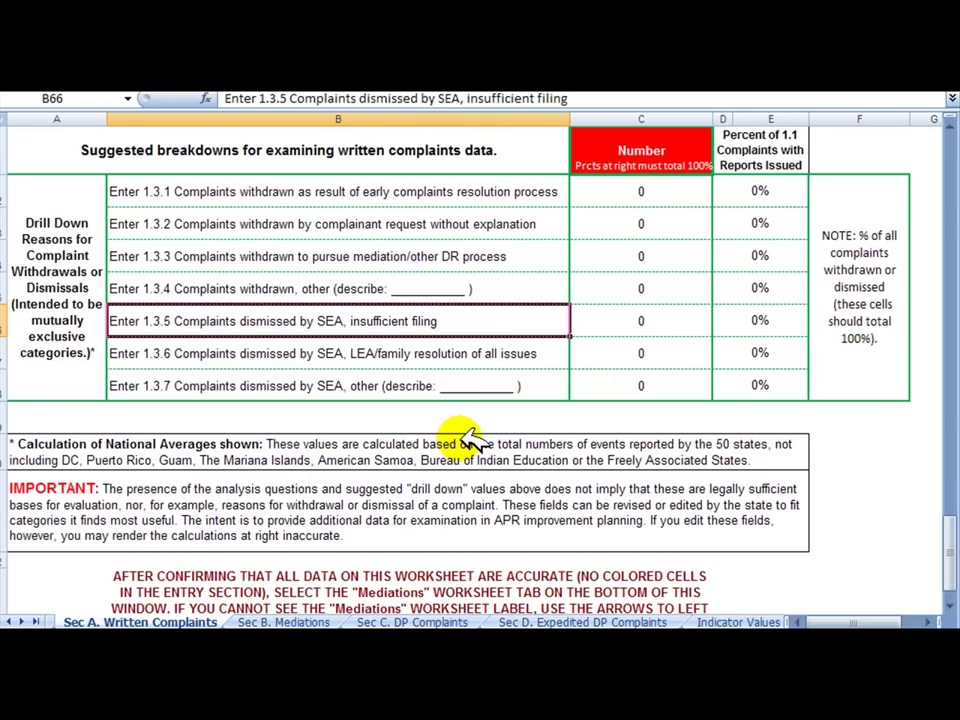
{"action": "scroll", "coordinate": [470, 437], "scroll_direction": "up", "scroll_amount": 10}
{"action": "scroll", "coordinate": [478, 440], "scroll_direction": "up", "scroll_amount": 15}
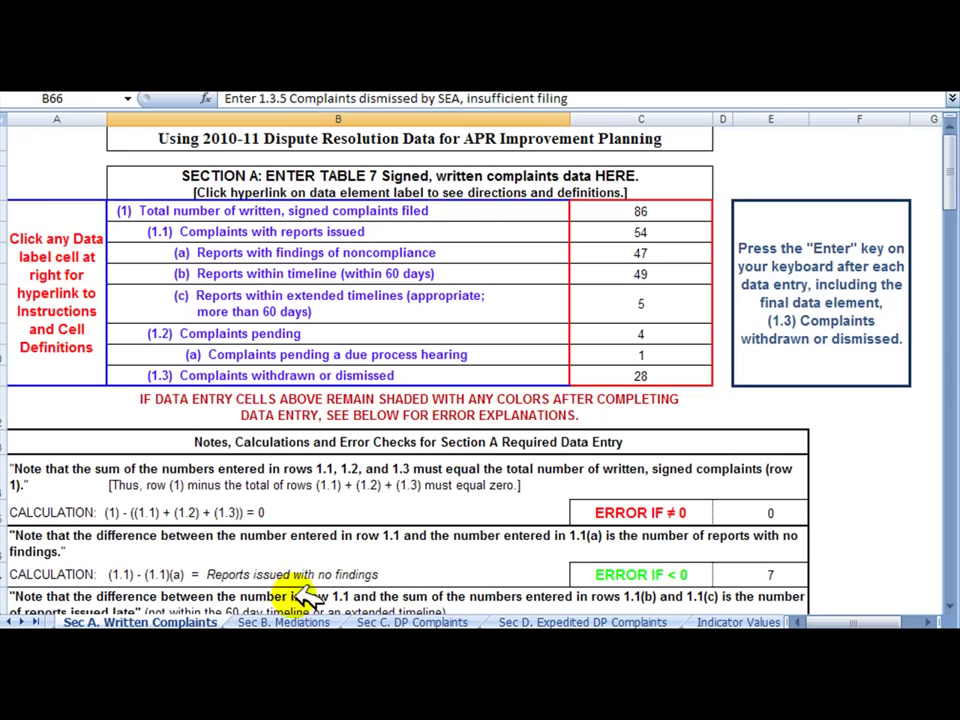
Look through the mediation data with its national comparison, and the due process and expedited due process complaint sheets.
{"action": "left_click", "coordinate": [300, 621]}
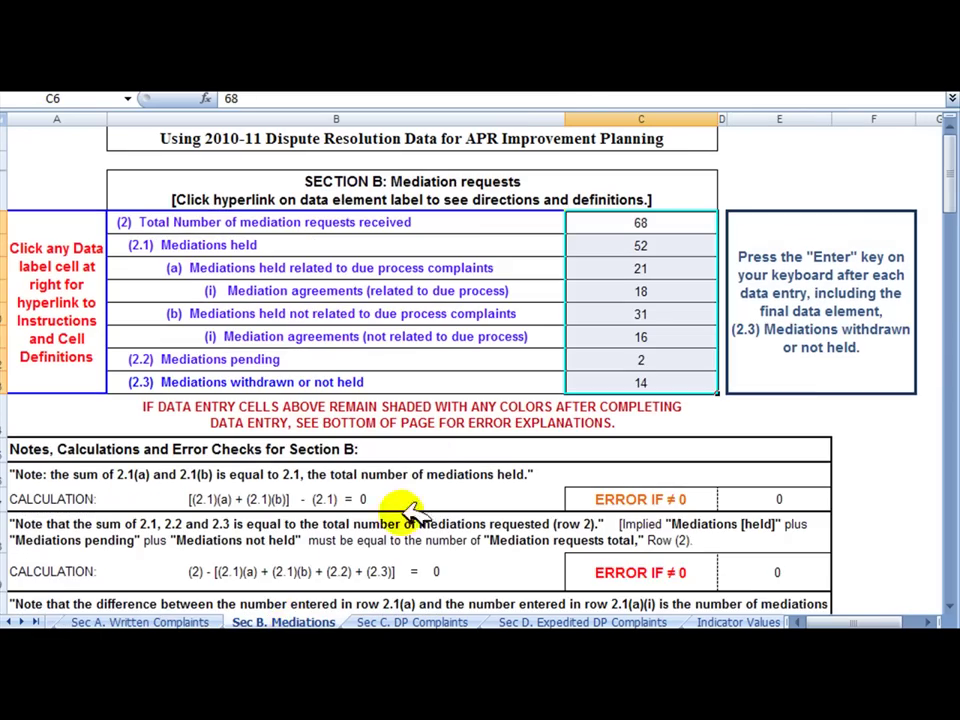
{"action": "scroll", "coordinate": [515, 400], "scroll_direction": "down", "scroll_amount": 3}
{"action": "scroll", "coordinate": [508, 423], "scroll_direction": "down", "scroll_amount": 6}
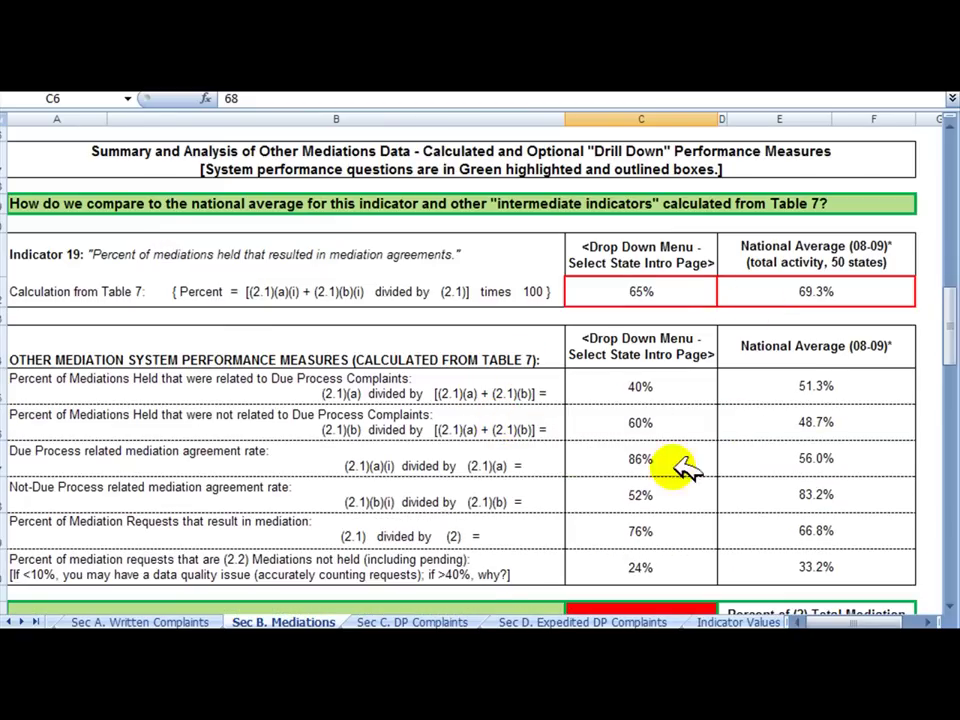
{"action": "left_click", "coordinate": [432, 621]}
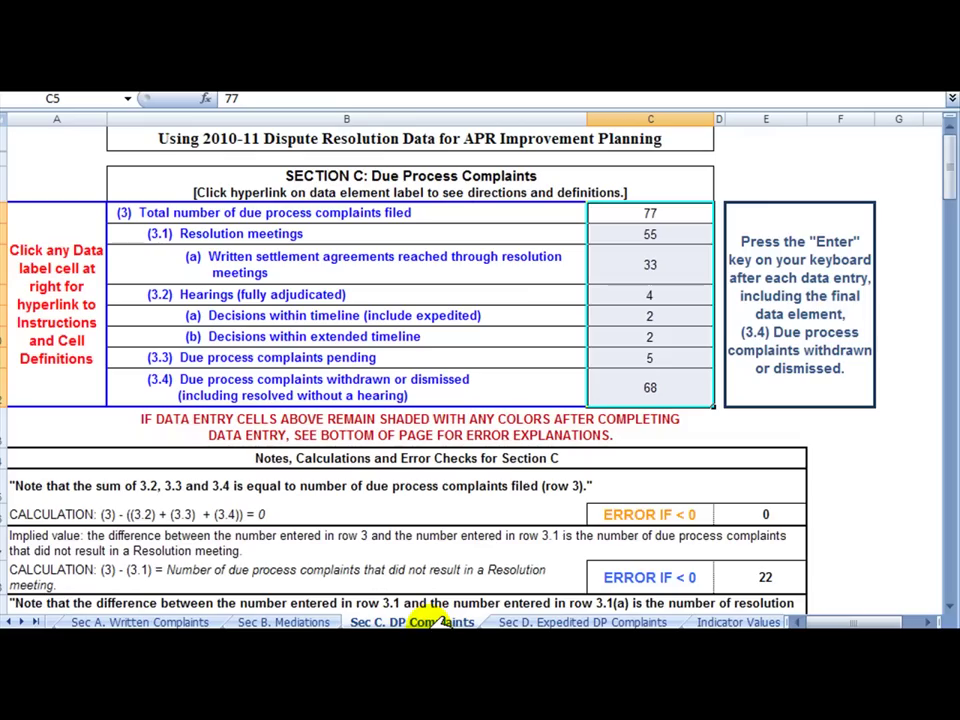
{"action": "left_click", "coordinate": [553, 621]}
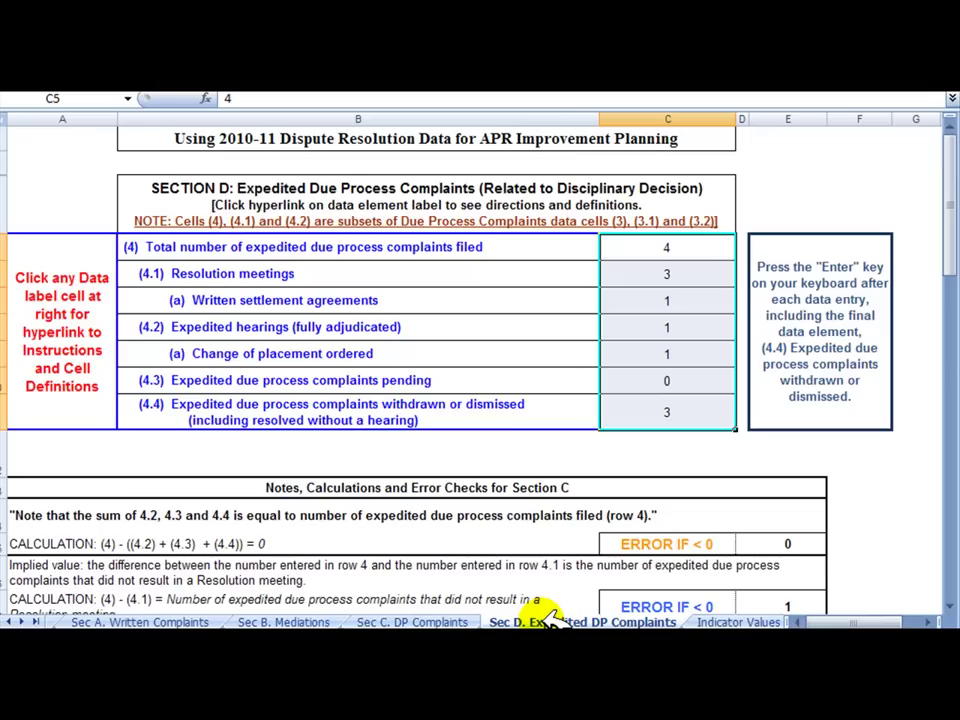
Review the calculated values for Indicators 16 to 19 and the other potential performance measures on the Indicator Values sheet.
{"action": "left_click", "coordinate": [725, 619]}
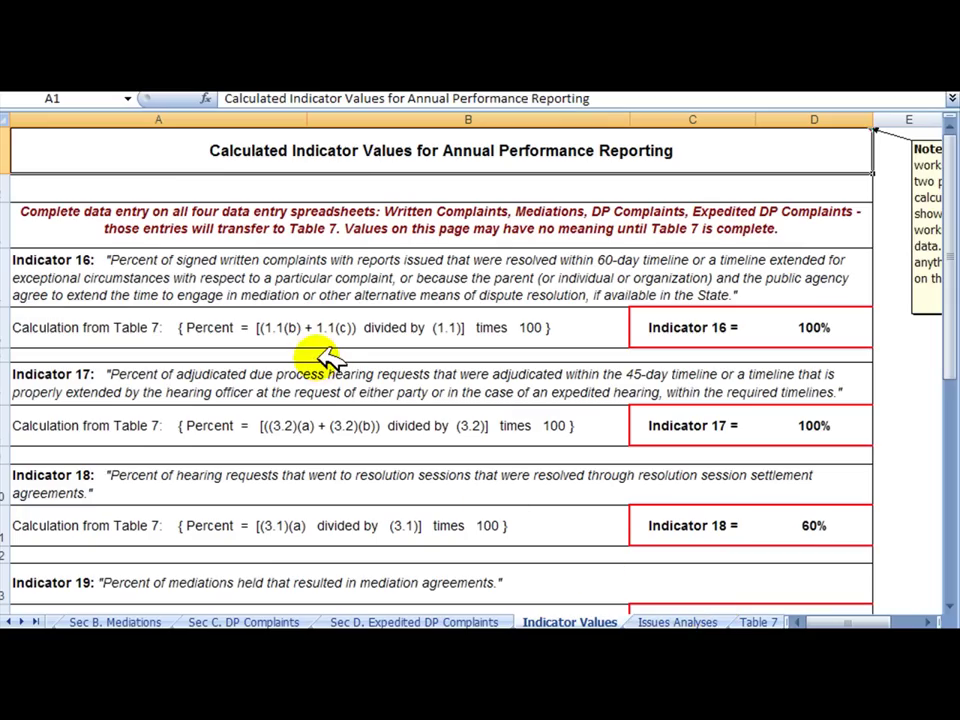
{"action": "scroll", "coordinate": [322, 352], "scroll_direction": "down", "scroll_amount": 1}
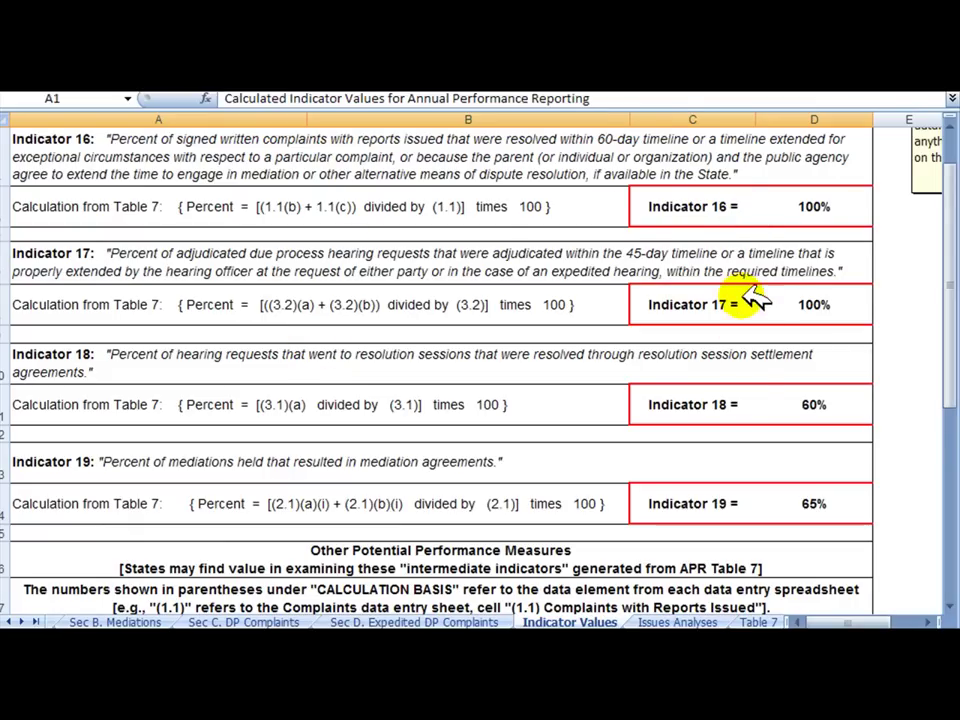
{"action": "scroll", "coordinate": [455, 352], "scroll_direction": "down", "scroll_amount": 4}
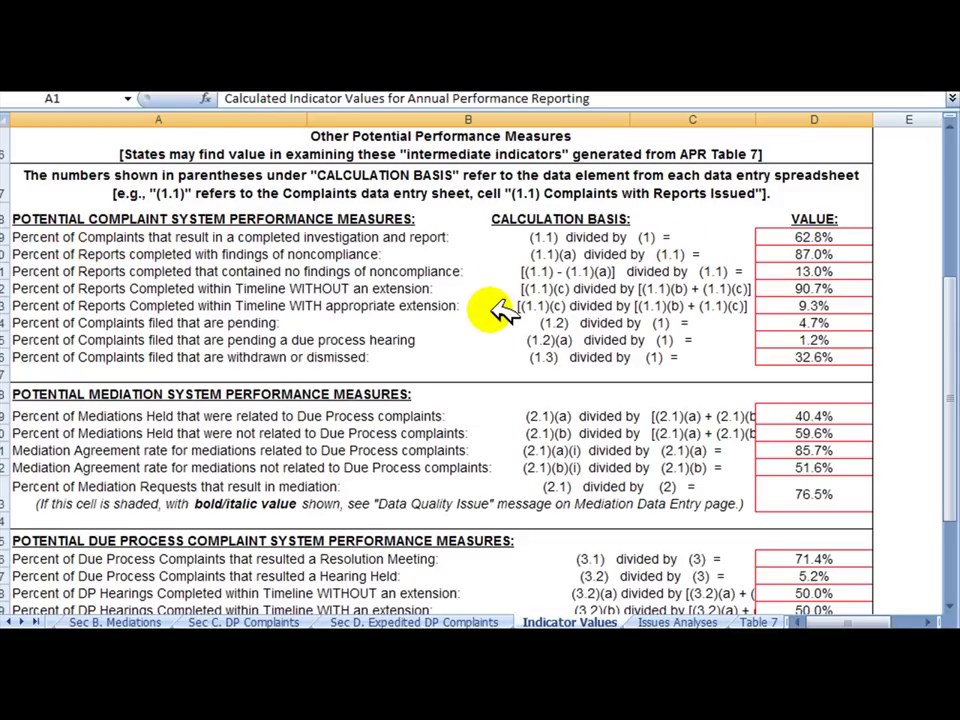
{"action": "scroll", "coordinate": [455, 335], "scroll_direction": "down", "scroll_amount": 5}
{"action": "scroll", "coordinate": [455, 335], "scroll_direction": "up", "scroll_amount": 10}
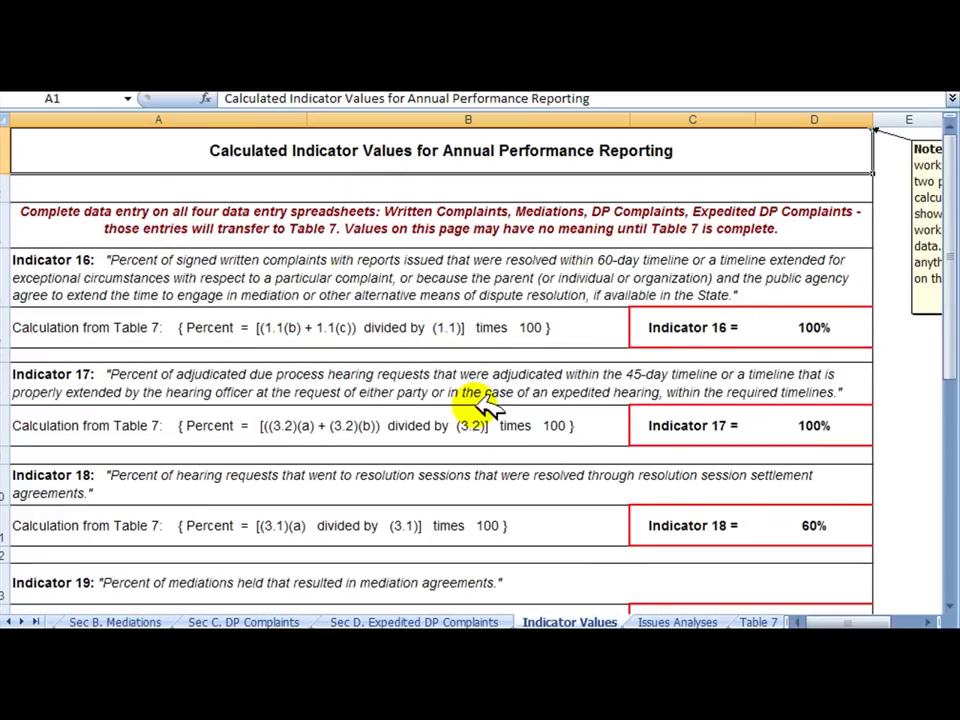
Examine the Issues Analyses sheet's questions on filing reasons, prior dispute processes, student disability and age, and issues in dispute.
{"action": "left_click", "coordinate": [672, 621]}
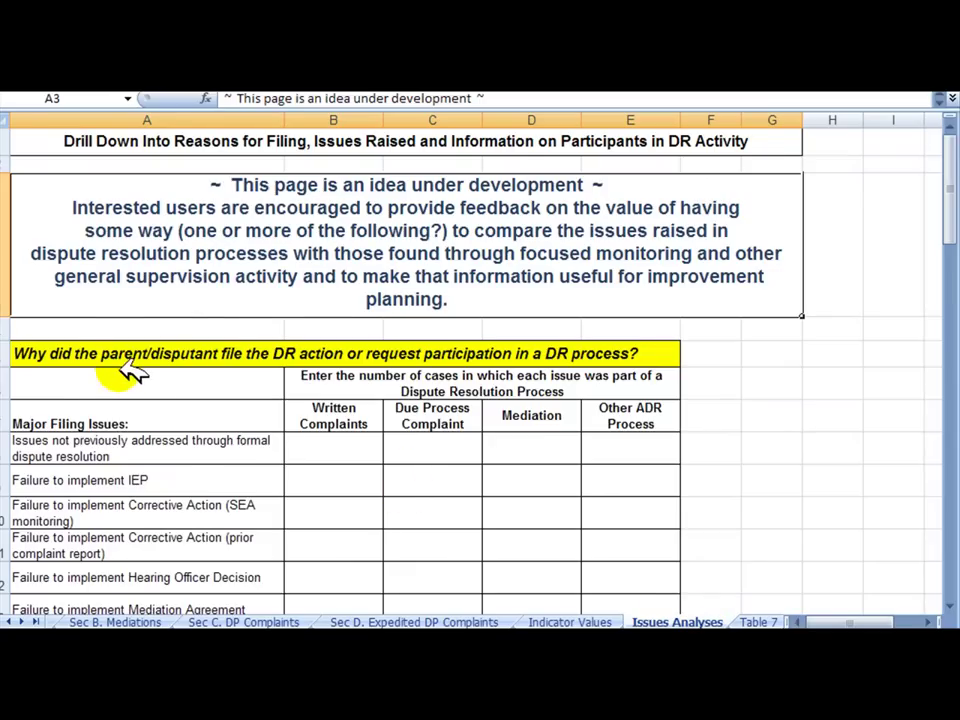
{"action": "scroll", "coordinate": [133, 370], "scroll_direction": "down", "scroll_amount": 1}
{"action": "scroll", "coordinate": [133, 370], "scroll_direction": "up", "scroll_amount": 1}
{"action": "scroll", "coordinate": [133, 370], "scroll_direction": "down", "scroll_amount": 1}
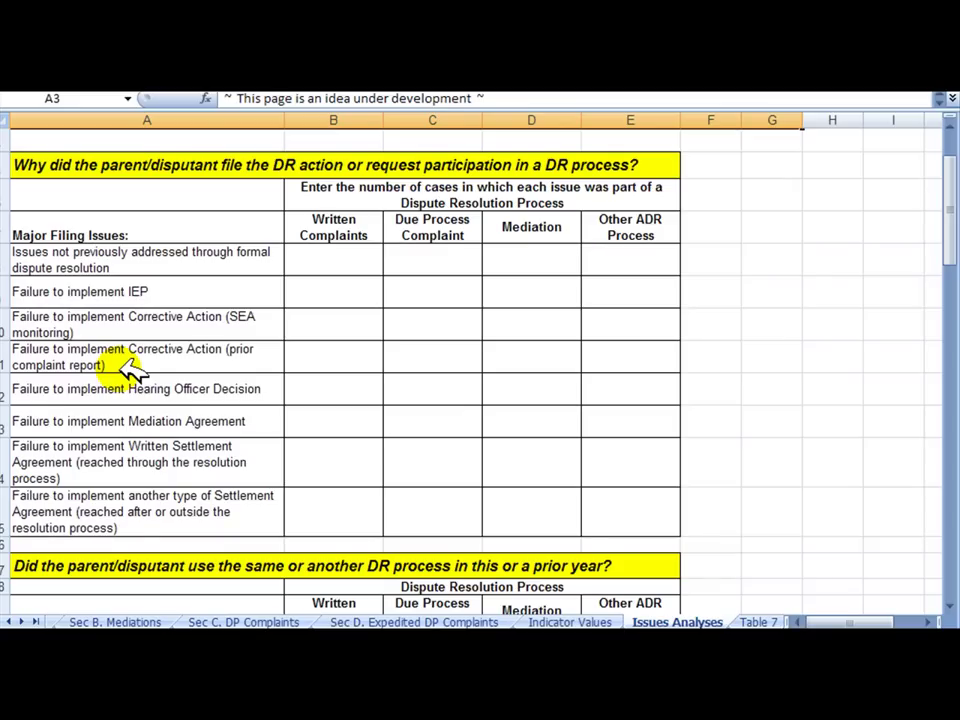
{"action": "scroll", "coordinate": [130, 368], "scroll_direction": "down", "scroll_amount": 7}
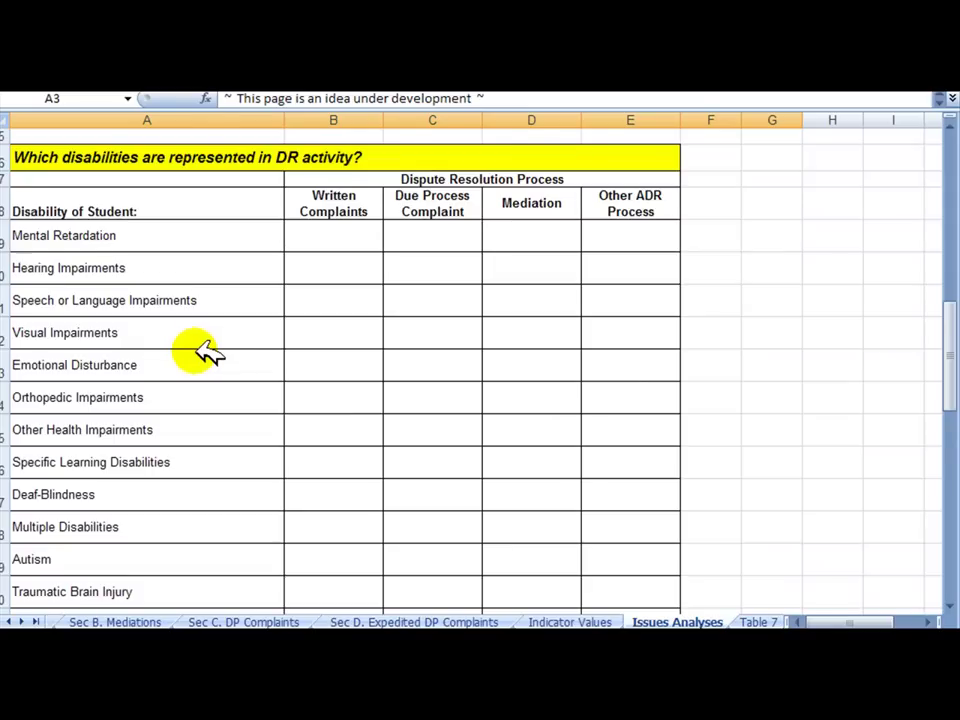
{"action": "scroll", "coordinate": [199, 349], "scroll_direction": "down", "scroll_amount": 5}
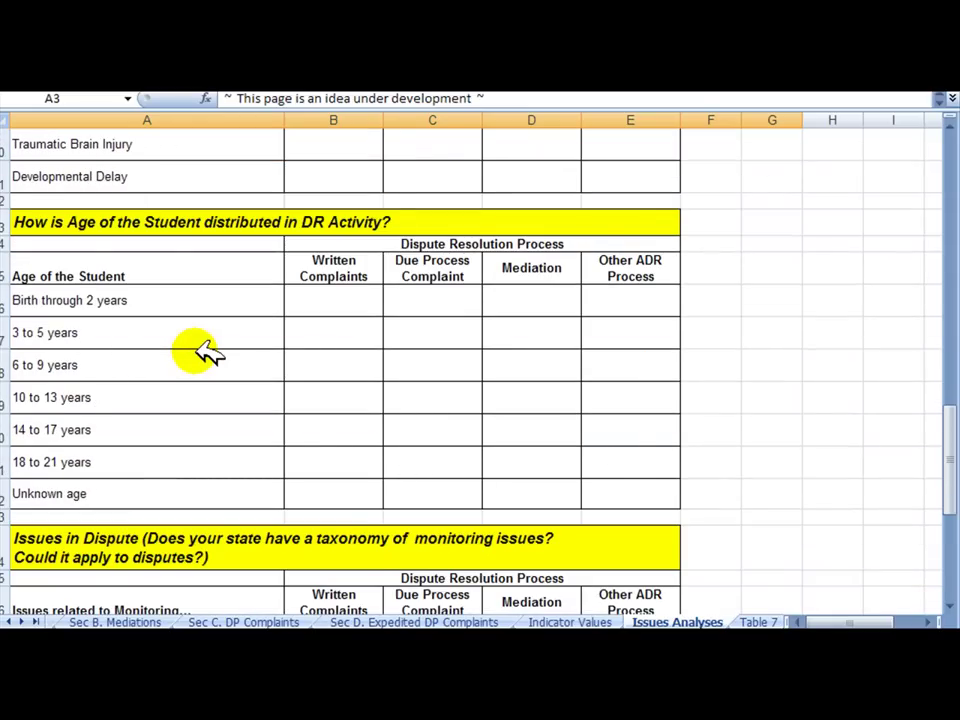
{"action": "scroll", "coordinate": [199, 349], "scroll_direction": "down", "scroll_amount": 3}
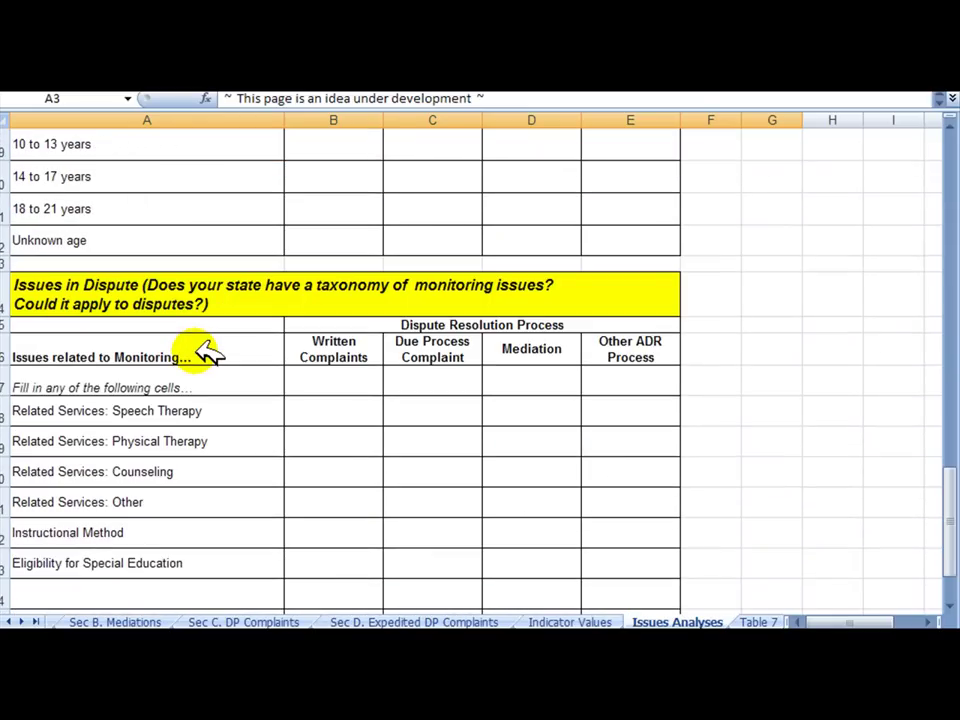
{"action": "scroll", "coordinate": [205, 350], "scroll_direction": "down", "scroll_amount": 1}
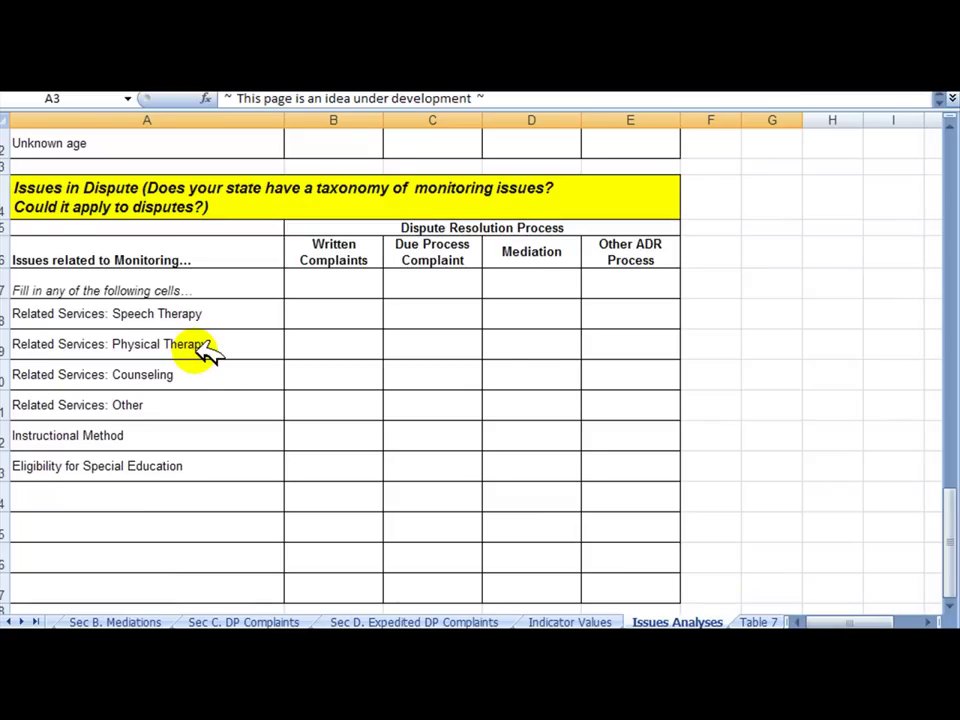
{"action": "scroll", "coordinate": [205, 350], "scroll_direction": "up", "scroll_amount": 15}
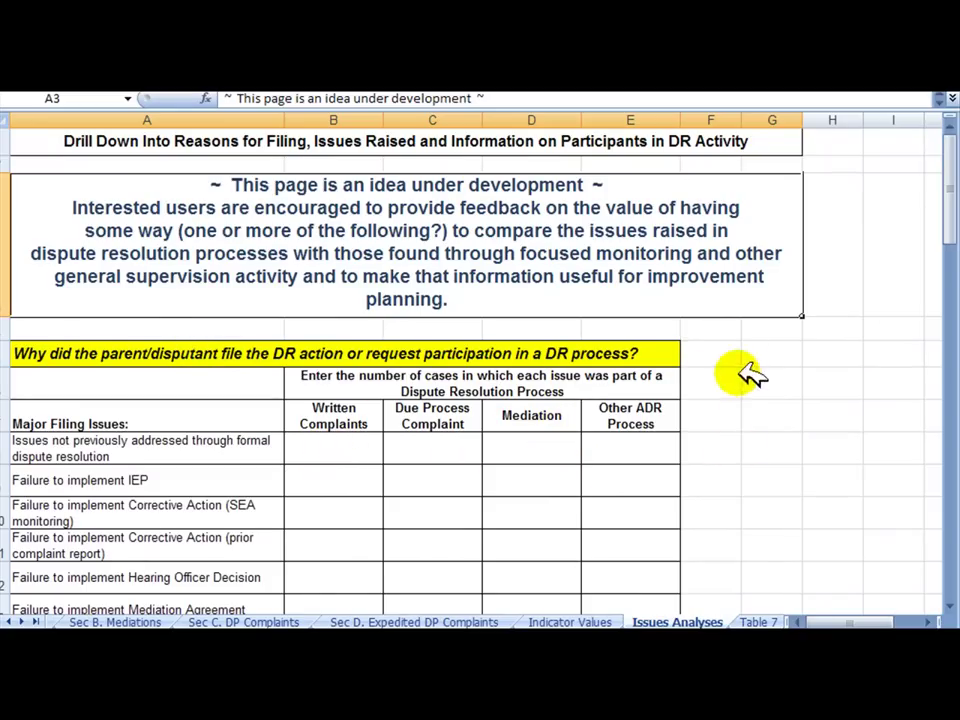
Review the transferred entries for Sections A through D on the Table 7 sheet.
{"action": "left_click", "coordinate": [765, 620]}
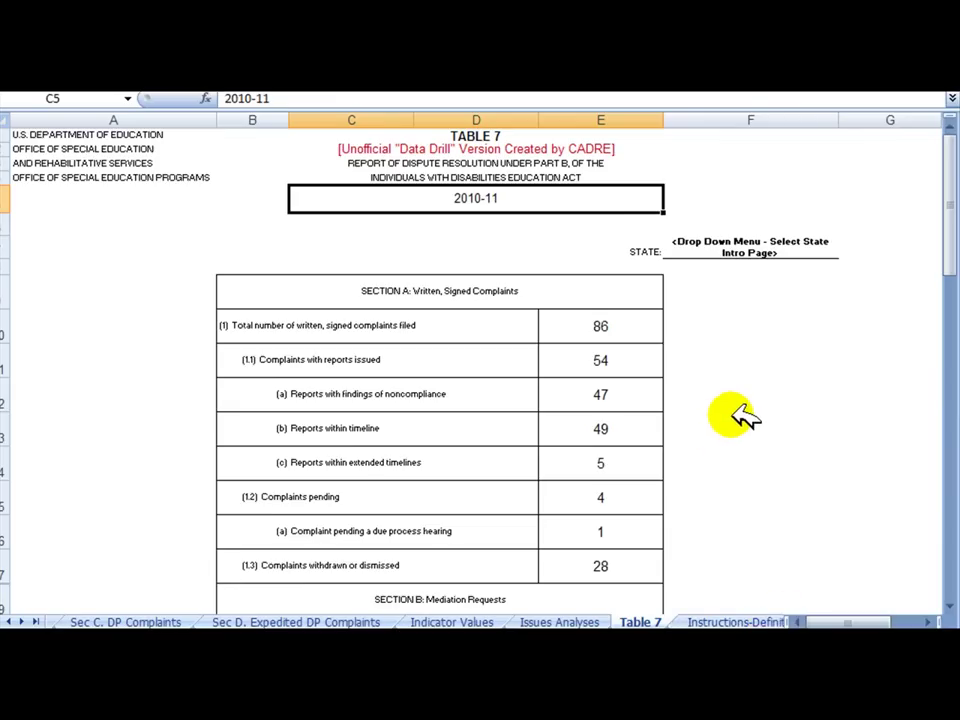
{"action": "scroll", "coordinate": [739, 396], "scroll_direction": "down", "scroll_amount": 10}
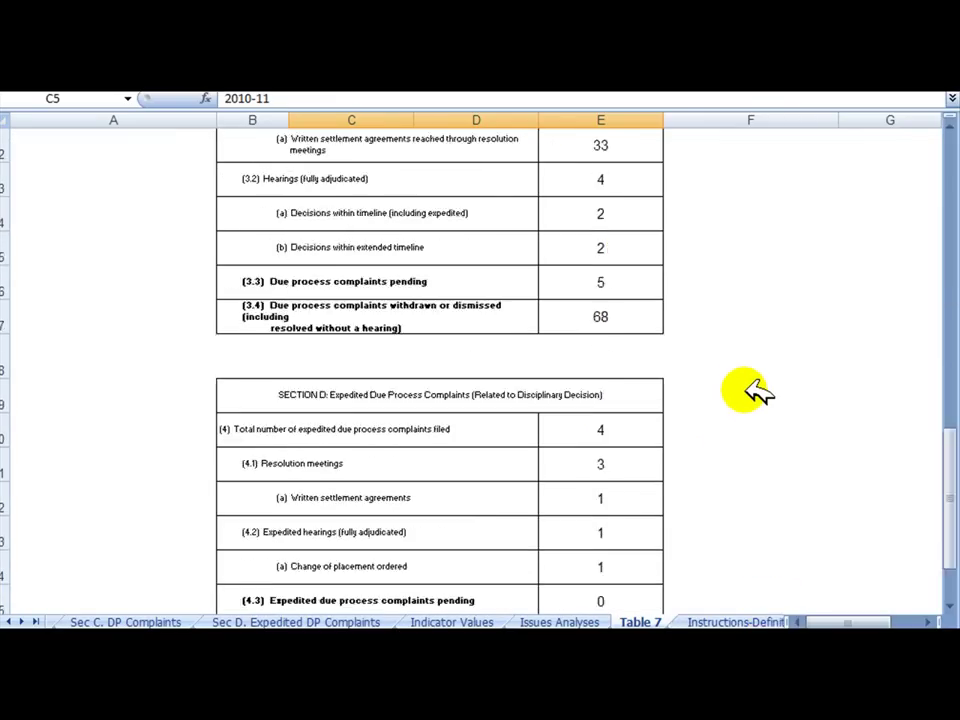
{"action": "scroll", "coordinate": [750, 390], "scroll_direction": "down", "scroll_amount": 2}
{"action": "scroll", "coordinate": [750, 390], "scroll_direction": "up", "scroll_amount": 1}
{"action": "scroll", "coordinate": [750, 392], "scroll_direction": "up", "scroll_amount": 10}
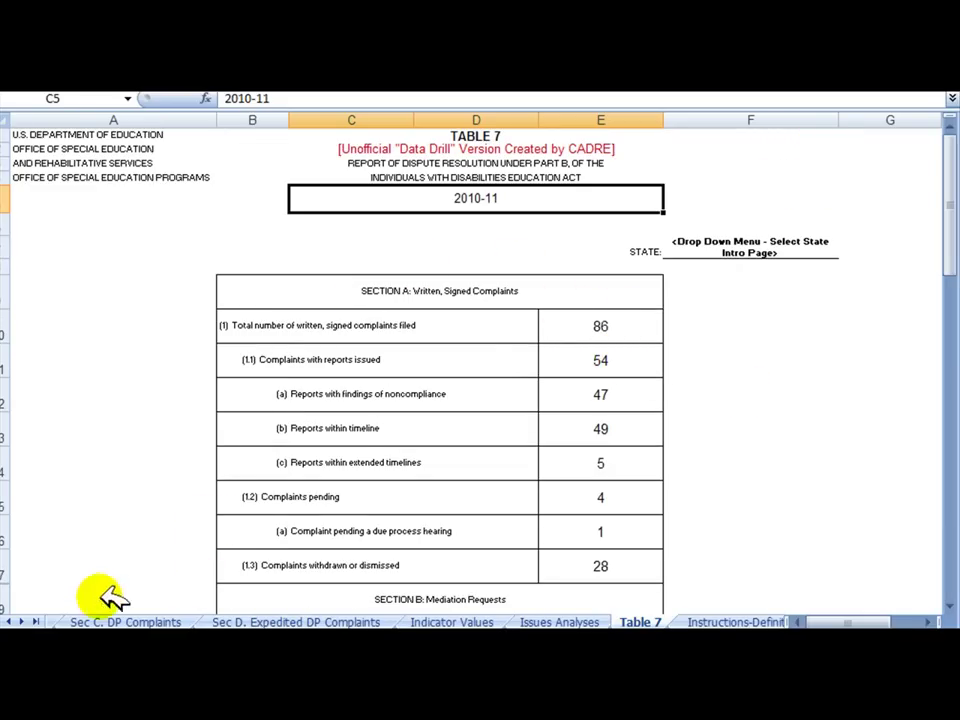
View the SurveyMonkey feedback survey linked on the Introduction sheet, and return to the workbook.
{"action": "left_click", "coordinate": [8, 622]}
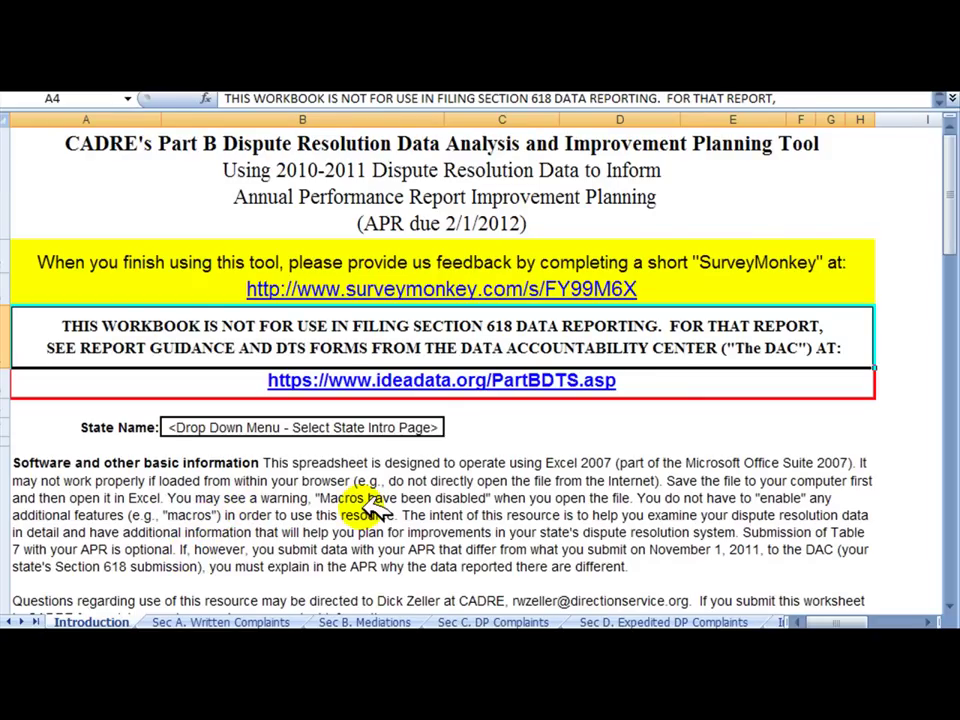
{"action": "left_click", "coordinate": [565, 290]}
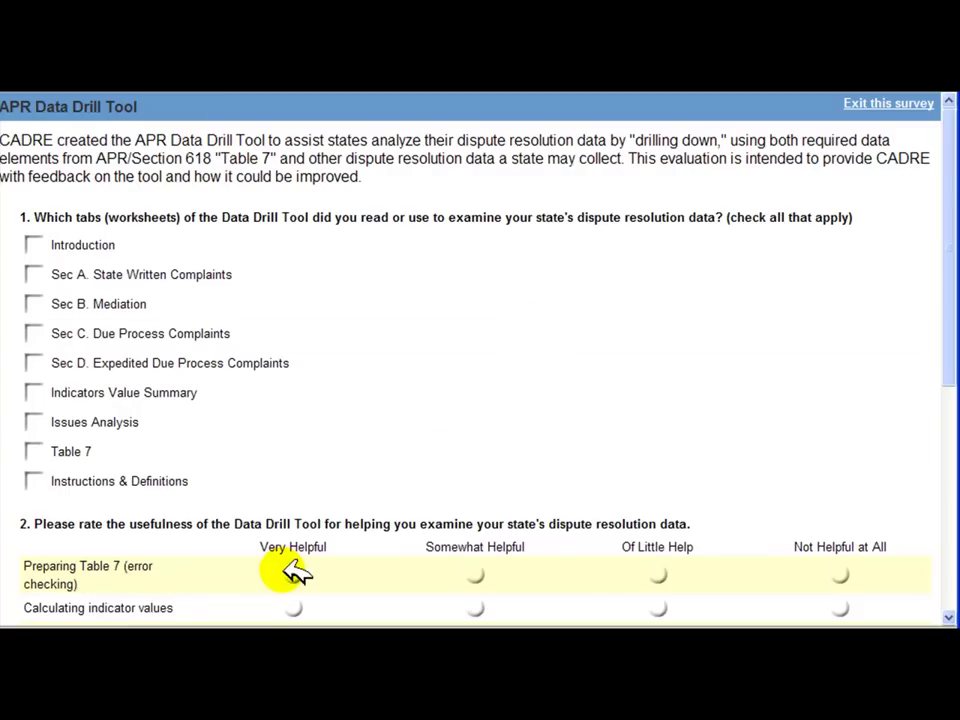
{"action": "key", "text": "alt+Tab"}
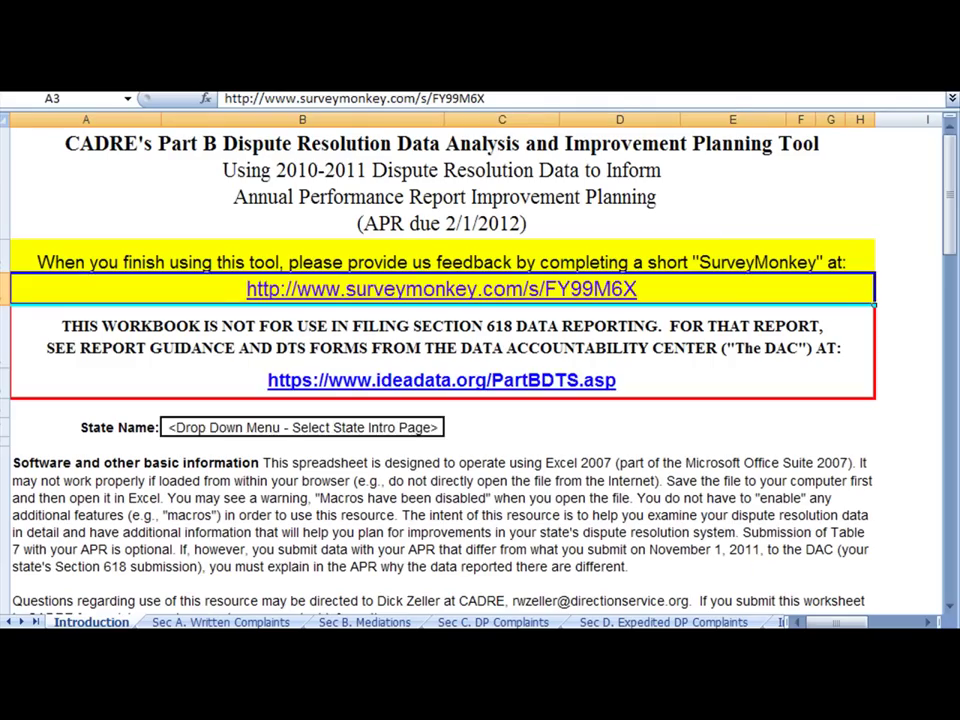